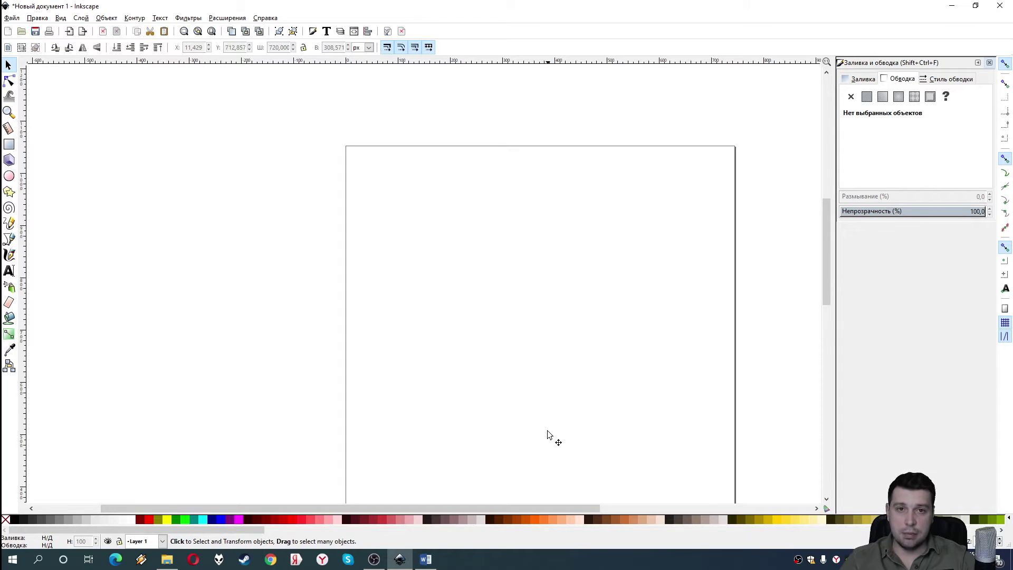
Step: Scroll and pan around the blank page to look over the canvas
{"action": "scroll", "coordinate": [486, 364], "scroll_direction": "down", "scroll_amount": 5}
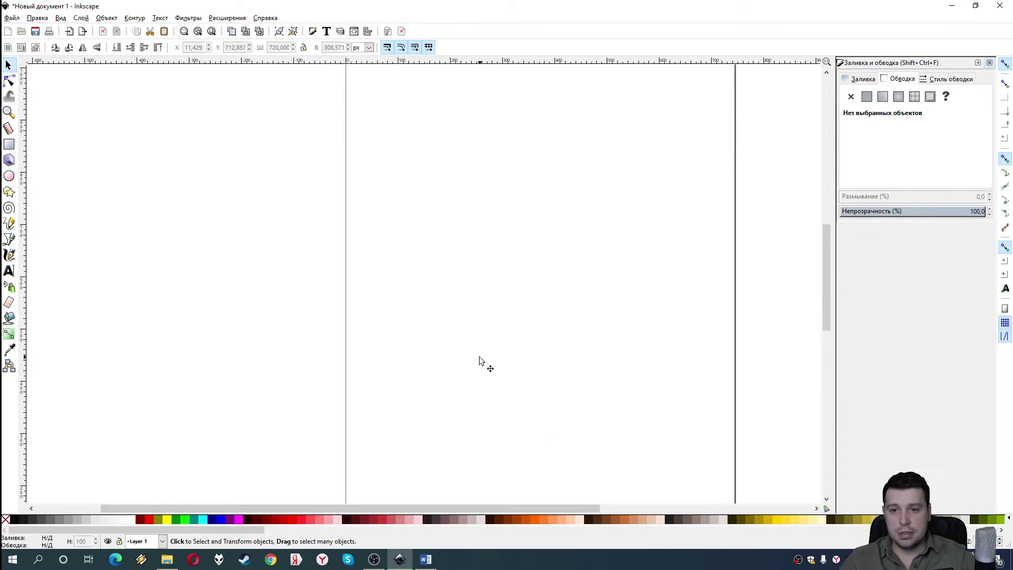
{"action": "scroll", "coordinate": [475, 361], "scroll_direction": "down", "scroll_amount": 4}
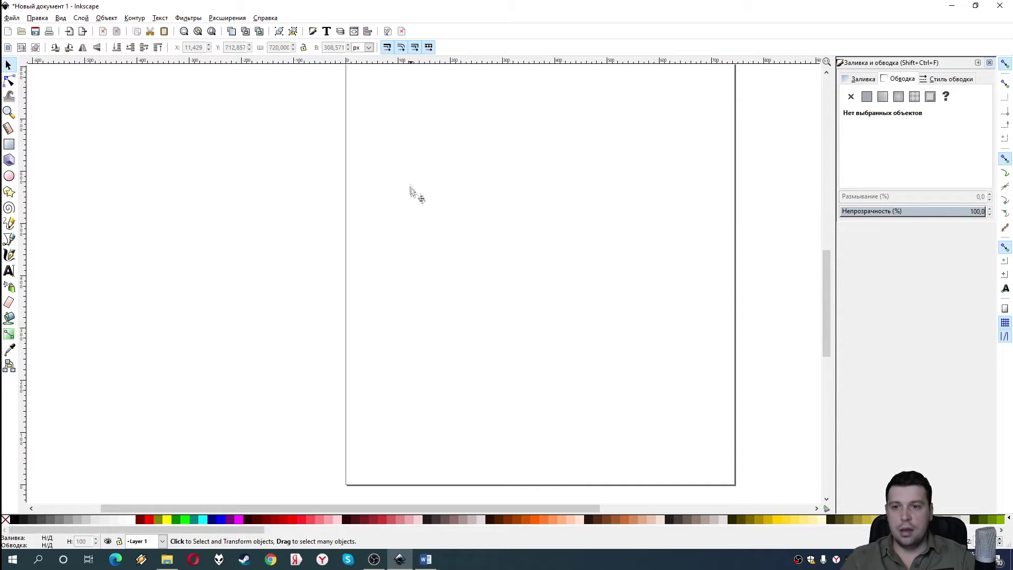
{"action": "scroll", "coordinate": [416, 209], "scroll_direction": "down", "scroll_amount": 3, "text": "ctrl"}
{"action": "scroll", "coordinate": [399, 211], "scroll_direction": "up", "scroll_amount": 3, "text": "ctrl"}
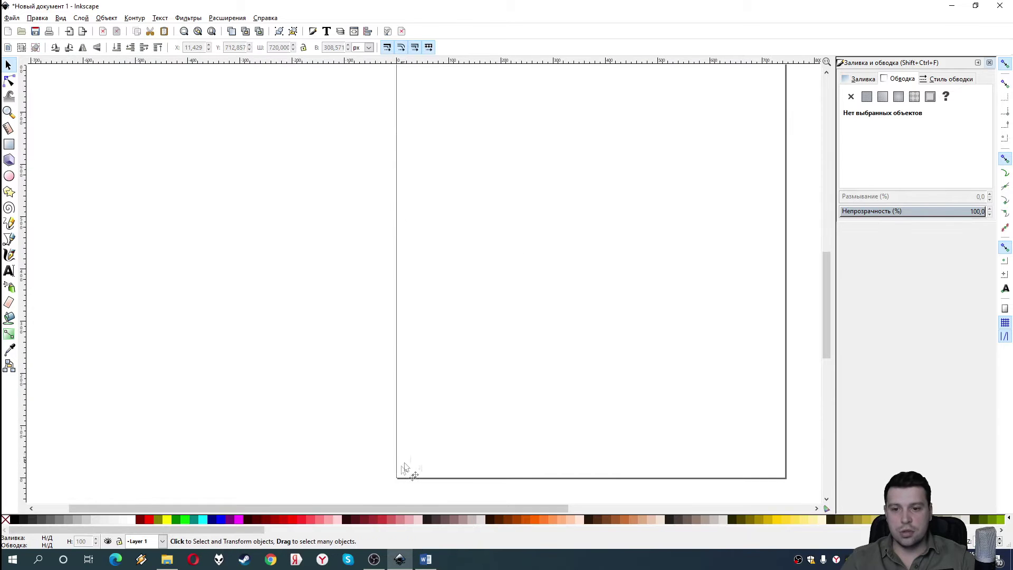
{"action": "left_click_drag", "start_coordinate": [392, 508], "coordinate": [461, 508]}
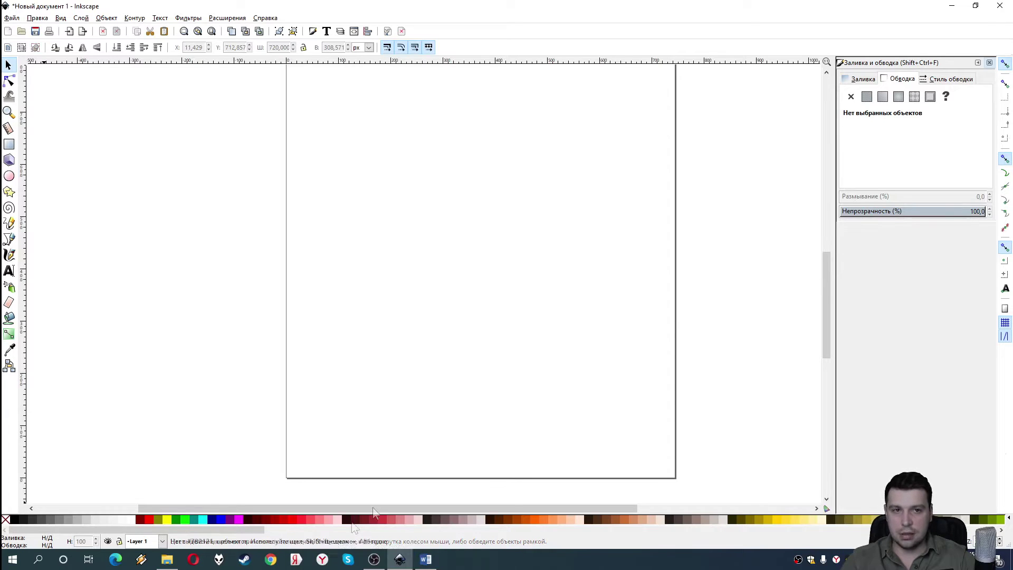
{"action": "scroll", "coordinate": [667, 312], "scroll_direction": "up", "scroll_amount": 3}
{"action": "scroll", "coordinate": [667, 314], "scroll_direction": "up", "scroll_amount": 5}
{"action": "scroll", "coordinate": [667, 309], "scroll_direction": "up", "scroll_amount": 4}
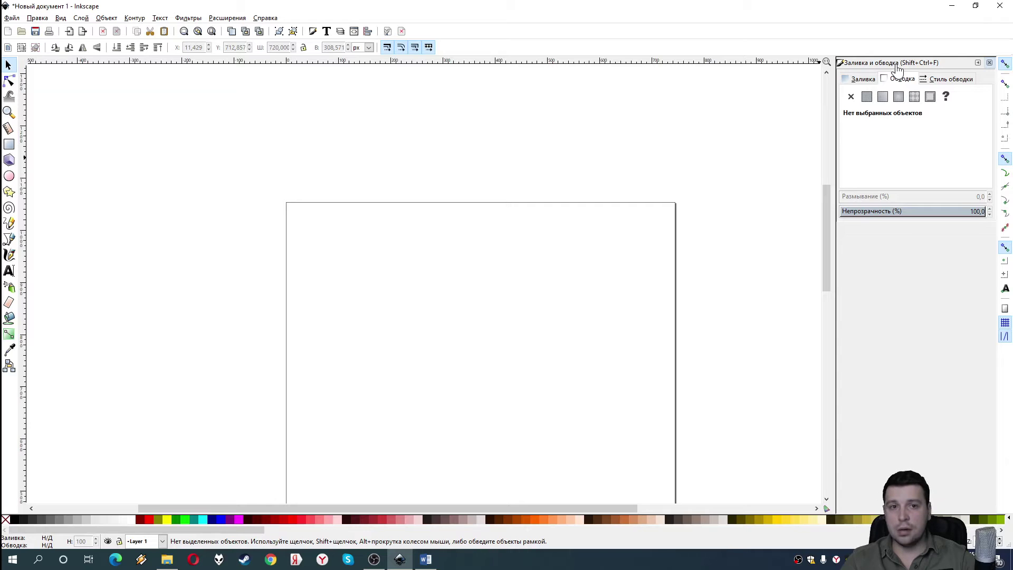
Step: Close the docked Fill and Stroke dialog and bring the page top into view
{"action": "left_click", "coordinate": [990, 63]}
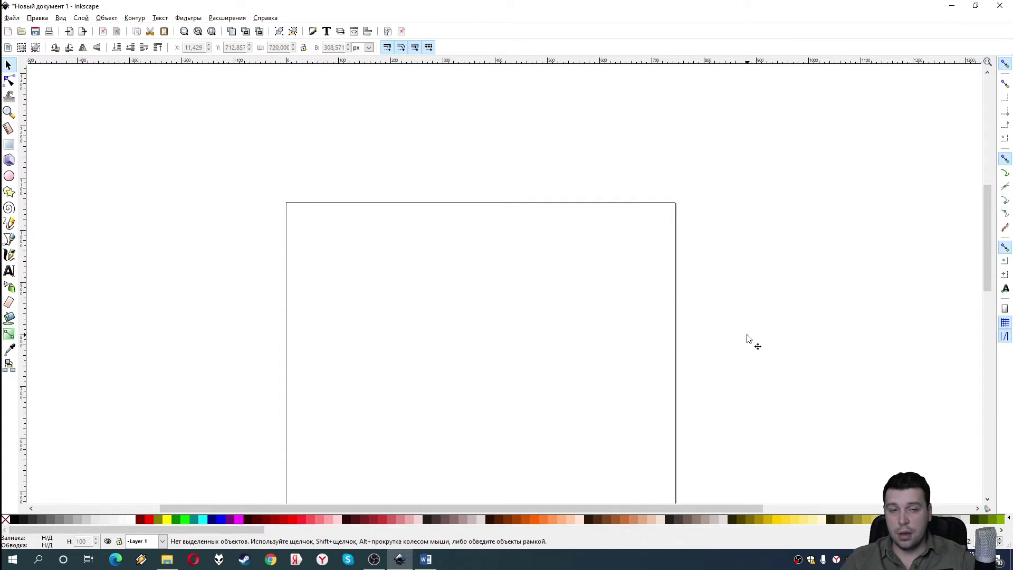
{"action": "scroll", "coordinate": [746, 338], "scroll_direction": "down", "scroll_amount": 1}
{"action": "scroll", "coordinate": [747, 335], "scroll_direction": "down", "scroll_amount": 2}
{"action": "scroll", "coordinate": [744, 336], "scroll_direction": "down", "scroll_amount": 2}
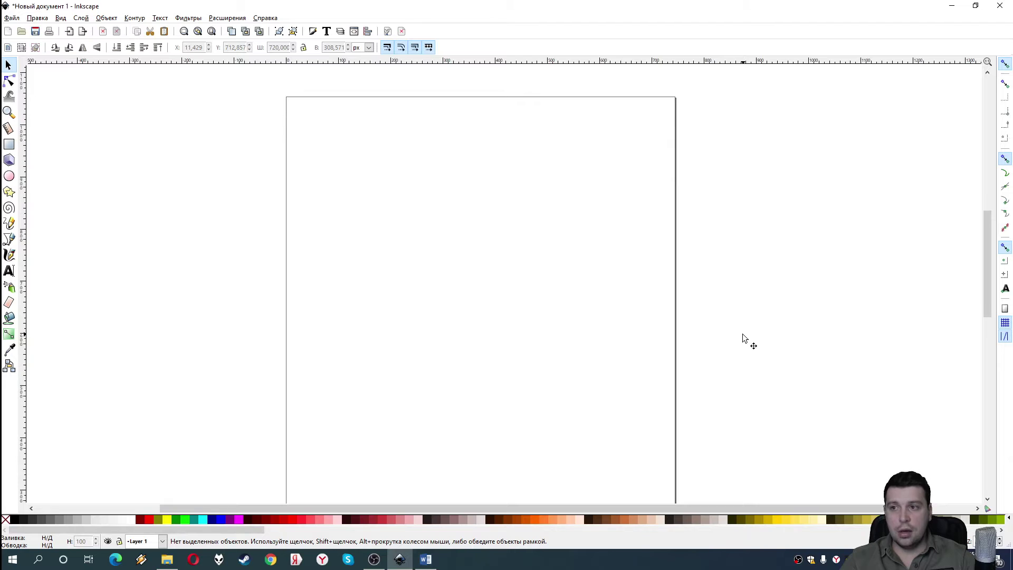
{"action": "left_click", "coordinate": [12, 146]}
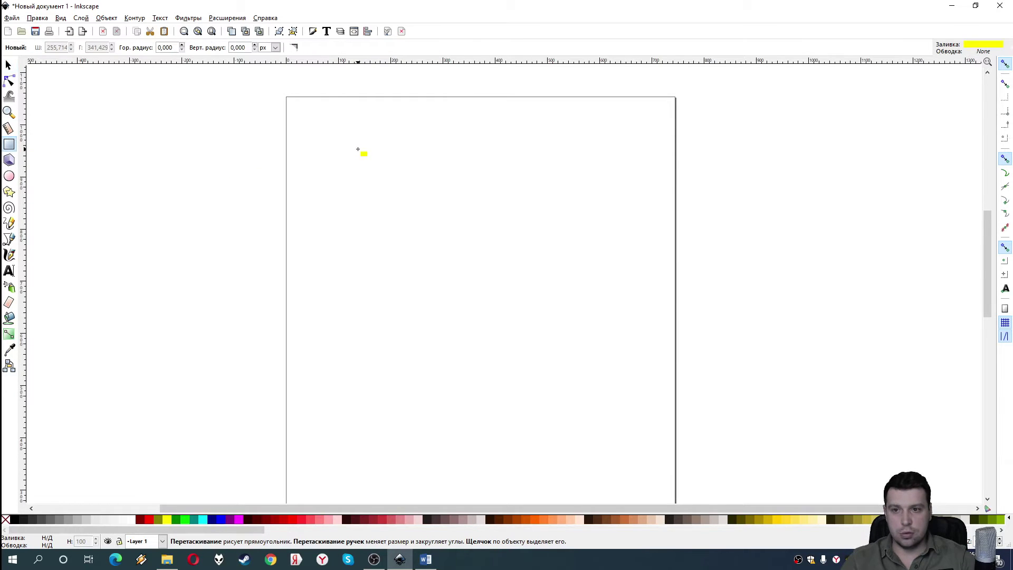
Step: Draw a yellow rectangle near the page's top-left and open its Fill and Stroke settings
{"action": "left_click_drag", "start_coordinate": [358, 149], "coordinate": [509, 305]}
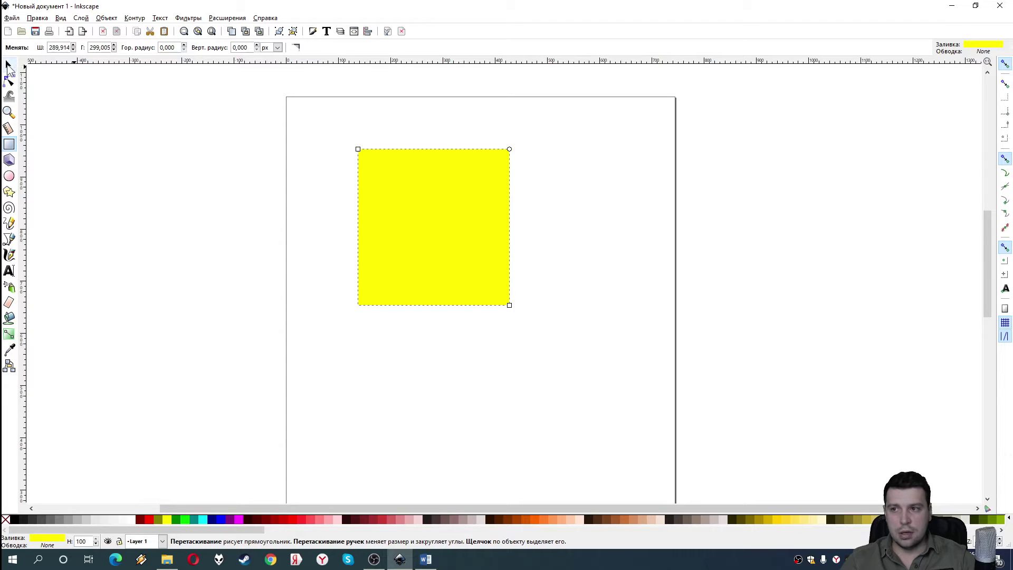
{"action": "left_click", "coordinate": [9, 64]}
{"action": "right_click", "coordinate": [390, 167]}
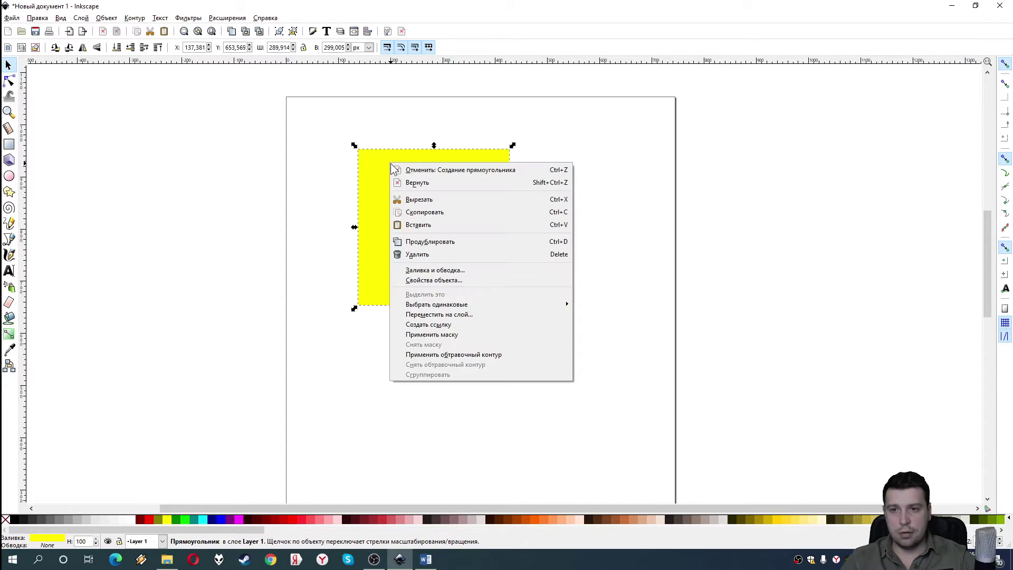
{"action": "left_click", "coordinate": [447, 271]}
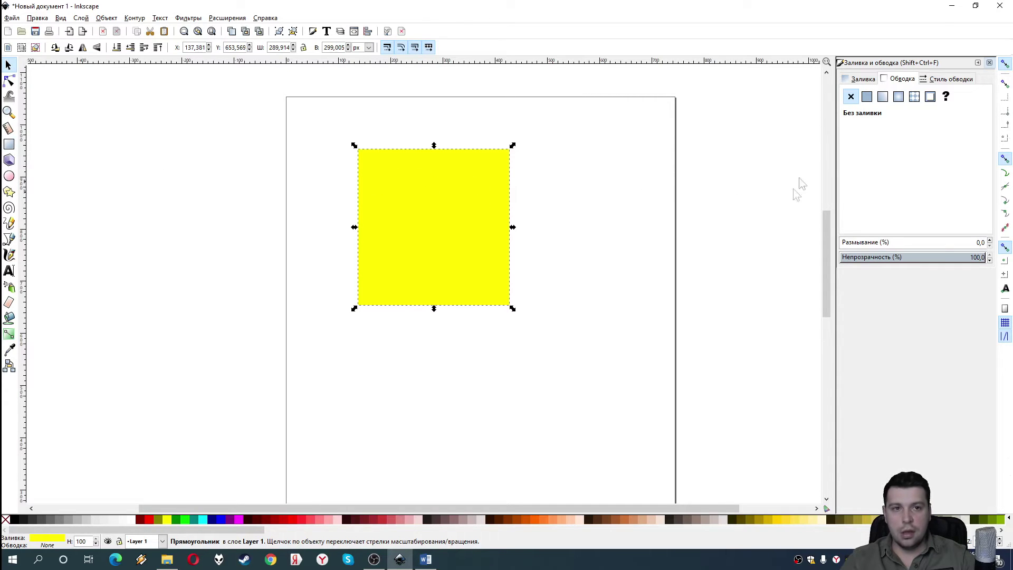
Step: Change the rectangle's fill from yellow to green and shrink it from the bottom-right corner
{"action": "left_click", "coordinate": [871, 80]}
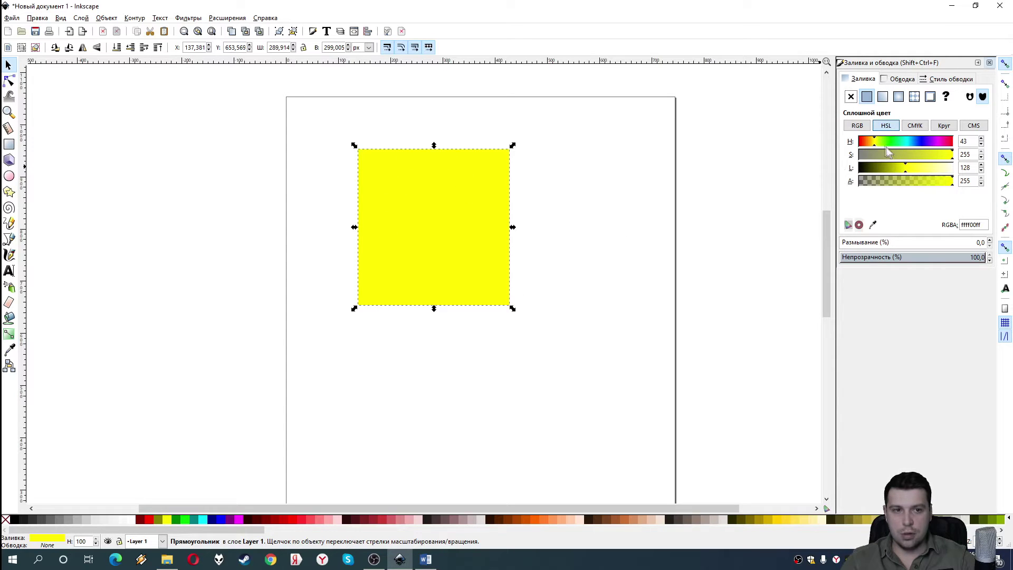
{"action": "left_click_drag", "start_coordinate": [874, 141], "coordinate": [898, 142]}
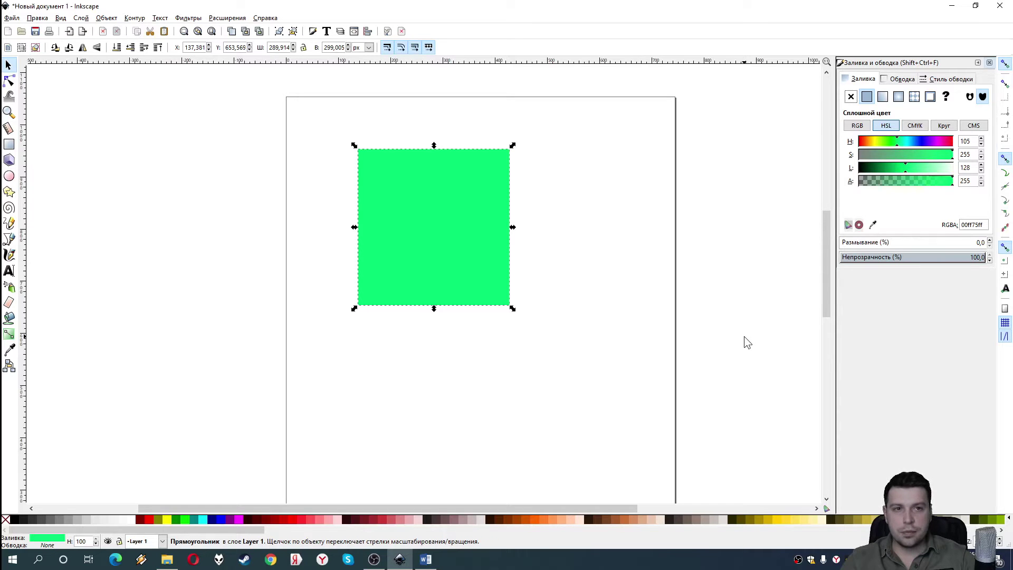
{"action": "left_click_drag", "start_coordinate": [513, 309], "coordinate": [486, 288]}
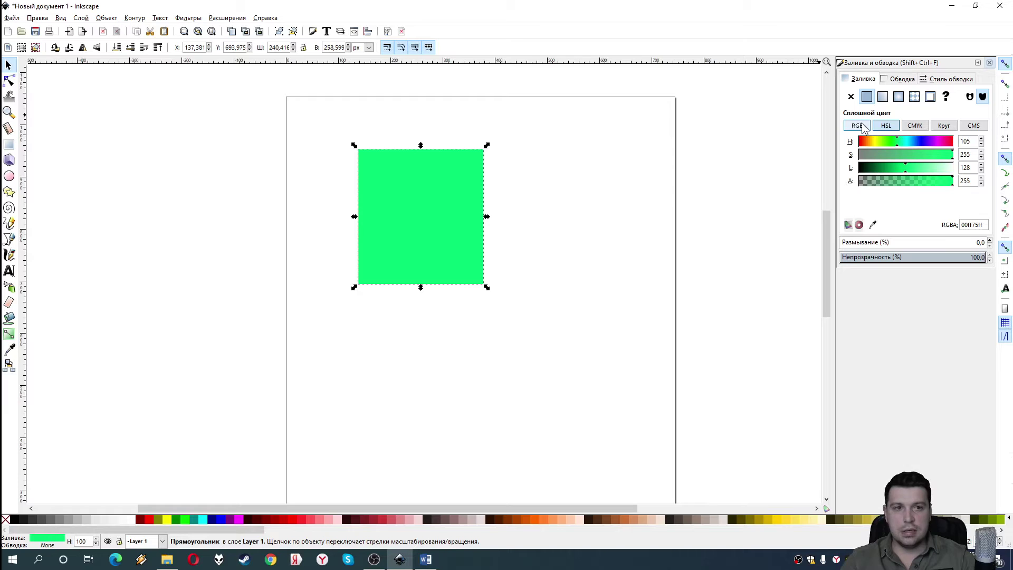
Step: Look at the fill colour in RGB, CMYK and colour-managed views, then return to HSL
{"action": "left_click", "coordinate": [858, 127]}
{"action": "left_click", "coordinate": [916, 126]}
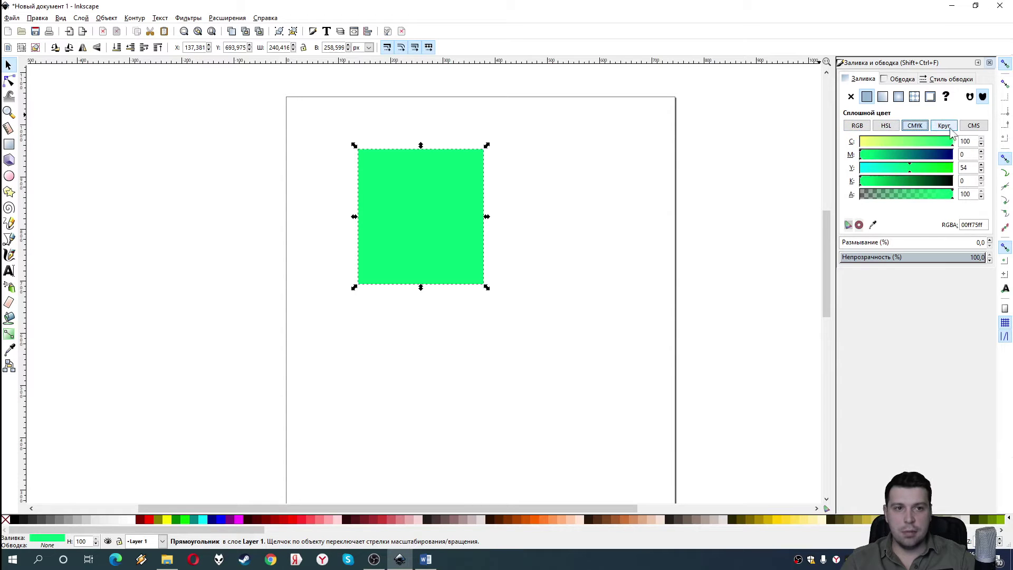
{"action": "left_click", "coordinate": [944, 127]}
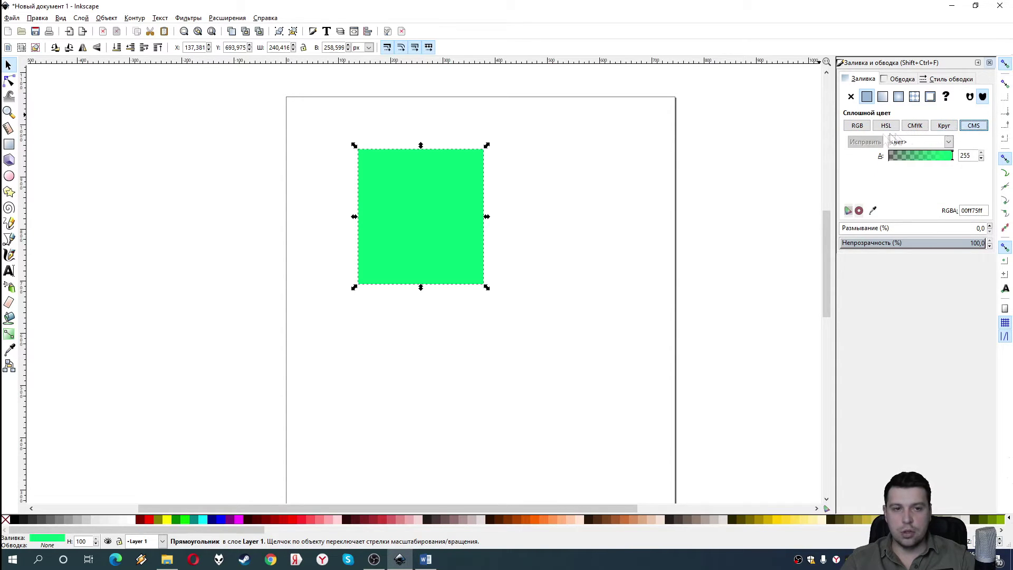
{"action": "left_click", "coordinate": [944, 125]}
{"action": "left_click", "coordinate": [887, 126]}
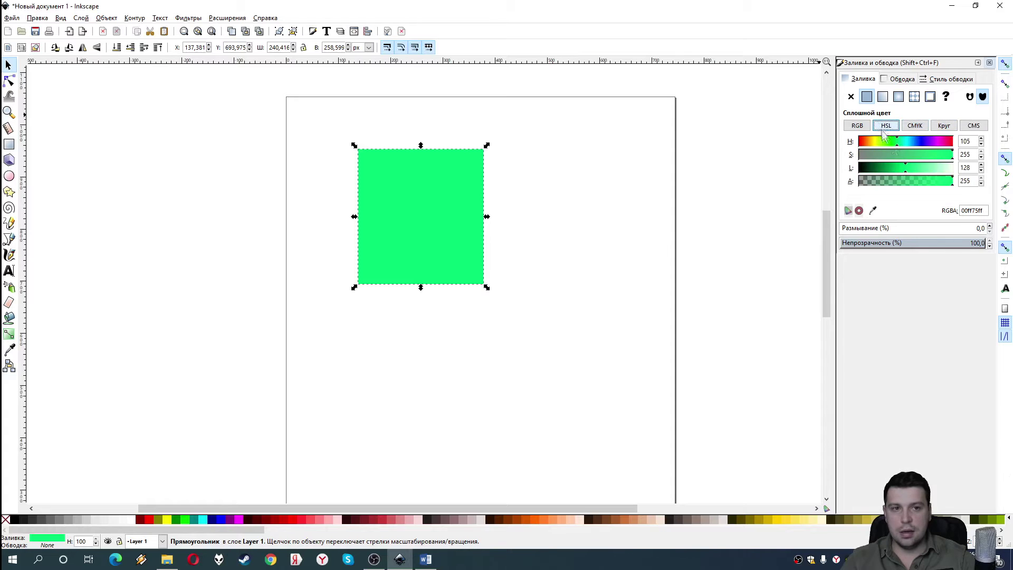
Step: Darken the green fill, keep it flat, and resize the rectangle into a 250×250 square
{"action": "left_click_drag", "start_coordinate": [895, 143], "coordinate": [890, 142]}
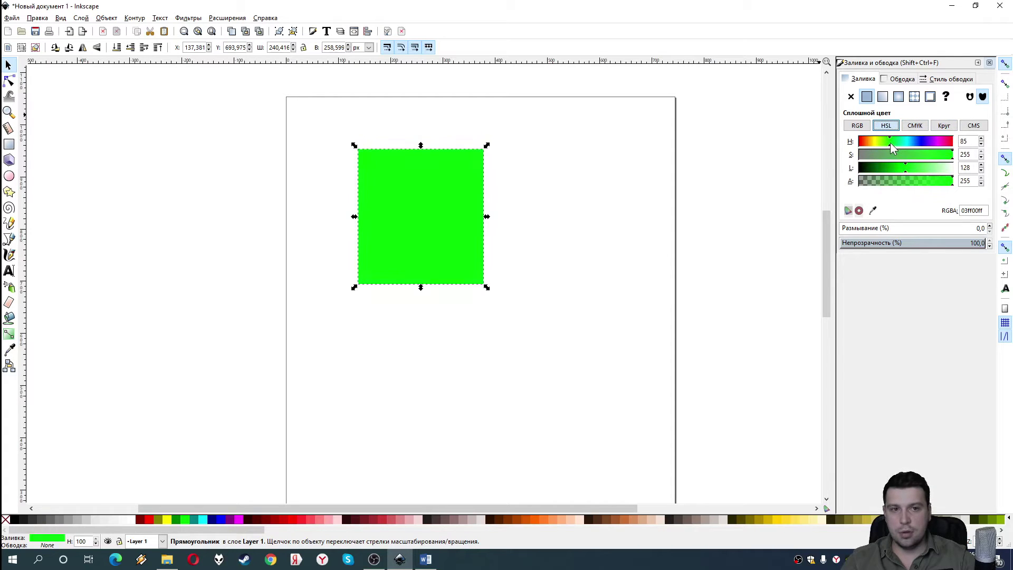
{"action": "left_click", "coordinate": [894, 170]}
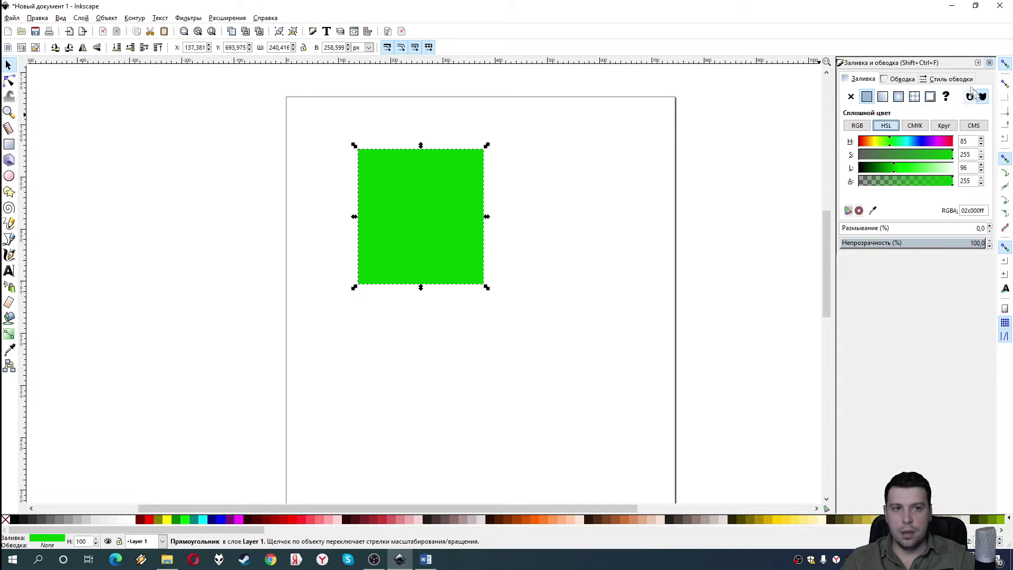
{"action": "left_click", "coordinate": [883, 98]}
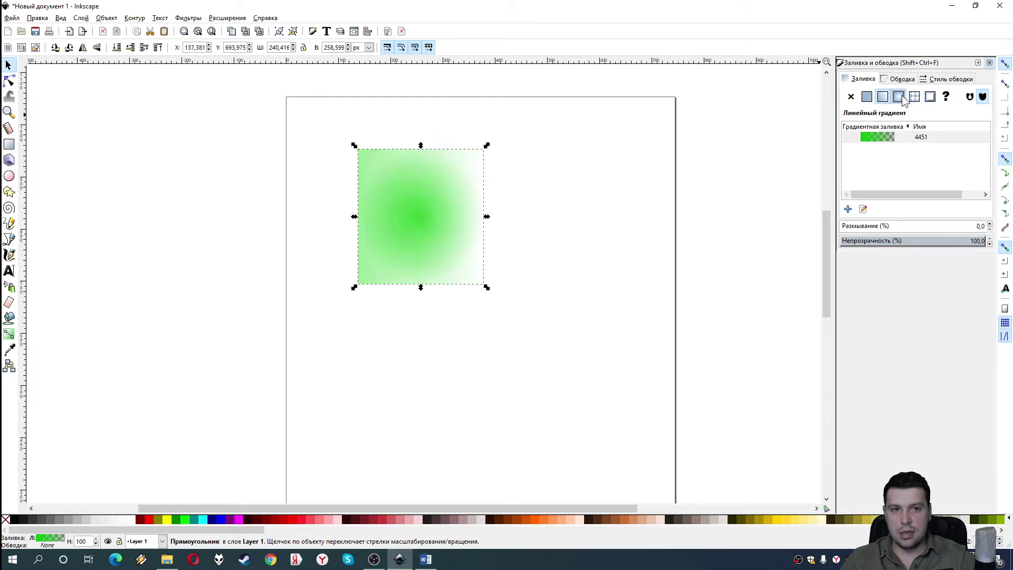
{"action": "left_click", "coordinate": [867, 97]}
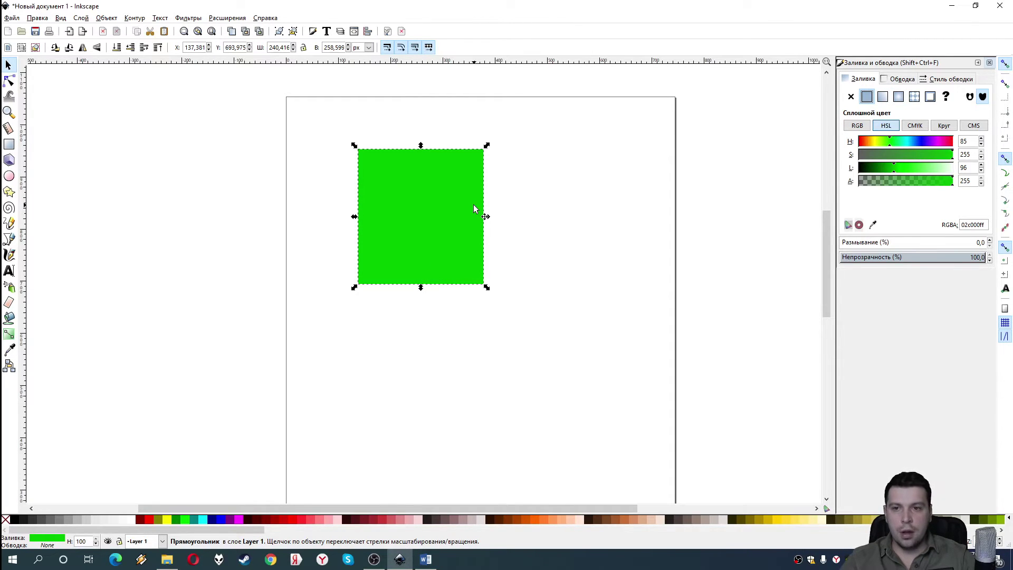
{"action": "left_click_drag", "start_coordinate": [486, 287], "coordinate": [492, 283]}
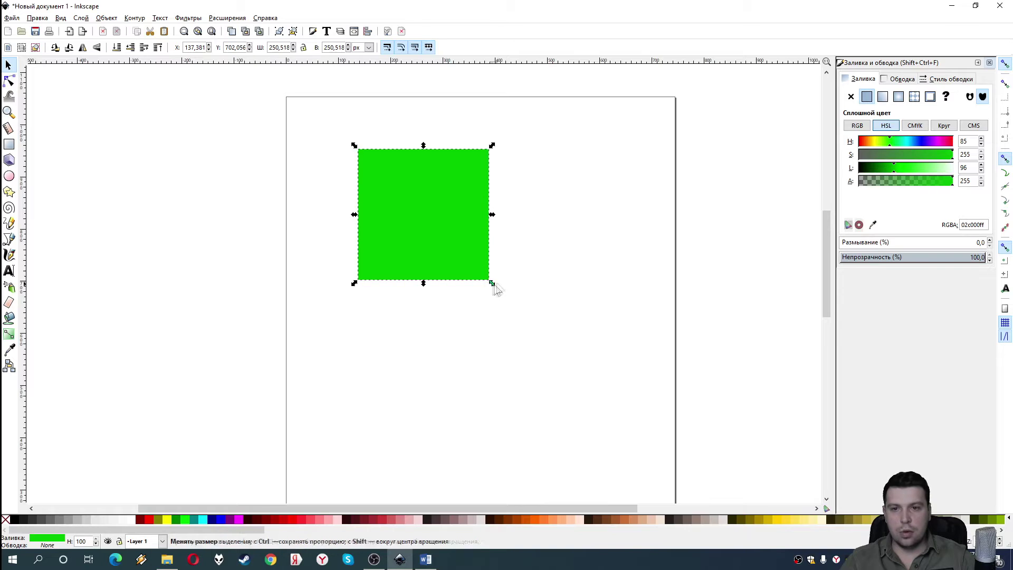
{"action": "left_click", "coordinate": [899, 79]}
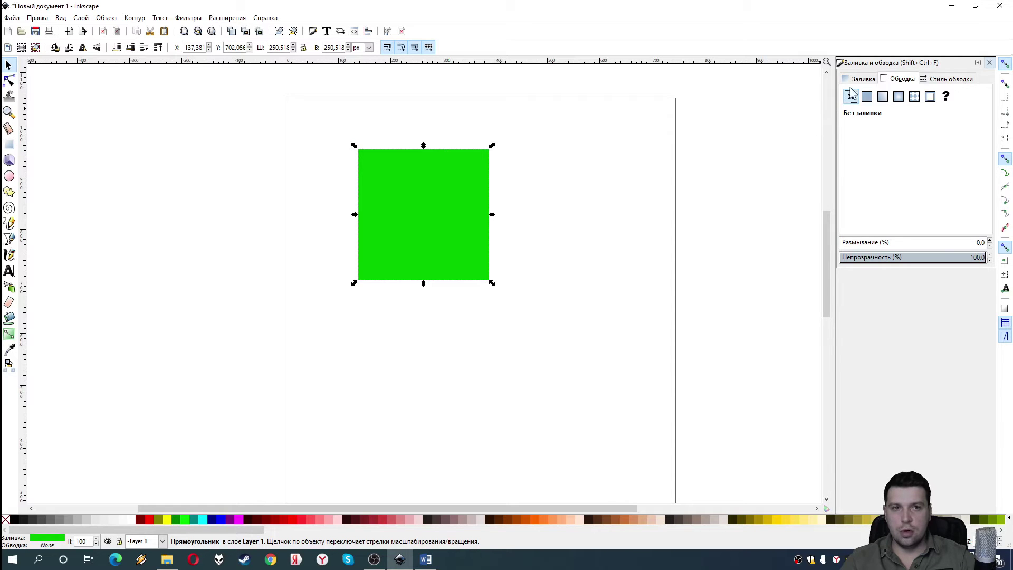
Step: Toggle the square's fill off and back to flat green, then give its outline a flat colour
{"action": "left_click", "coordinate": [862, 79]}
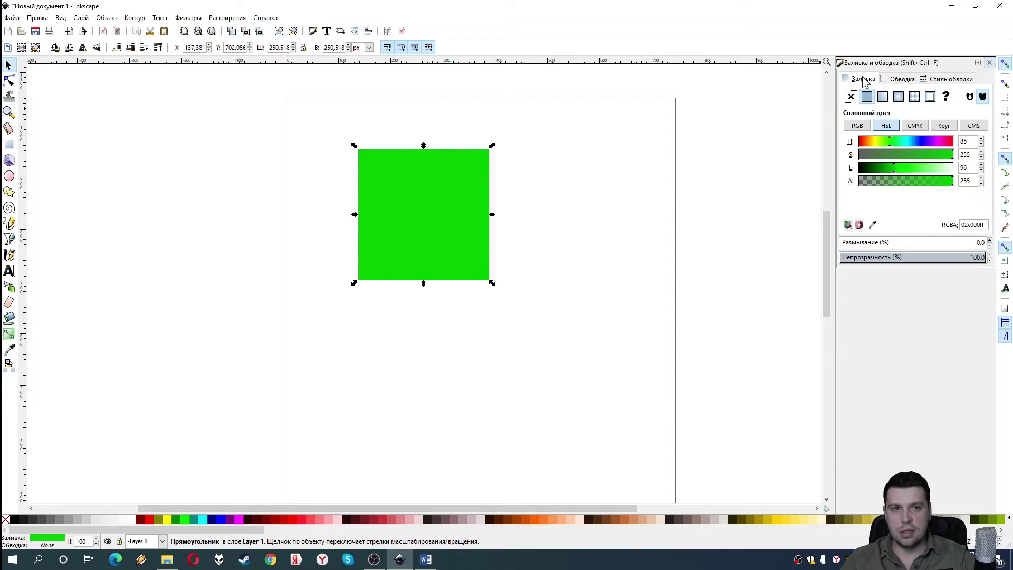
{"action": "left_click", "coordinate": [851, 97]}
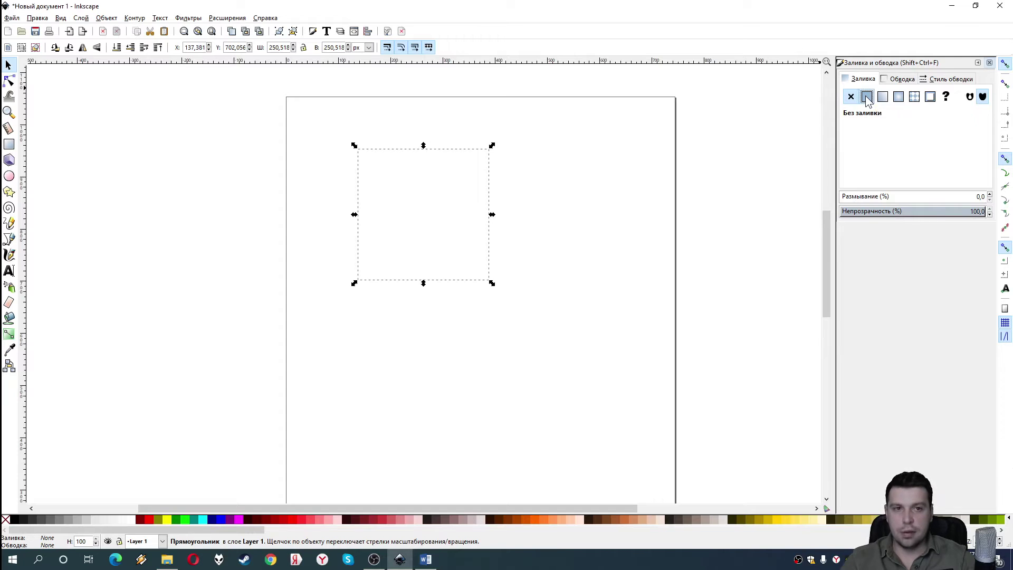
{"action": "left_click", "coordinate": [867, 97]}
{"action": "left_click", "coordinate": [899, 79]}
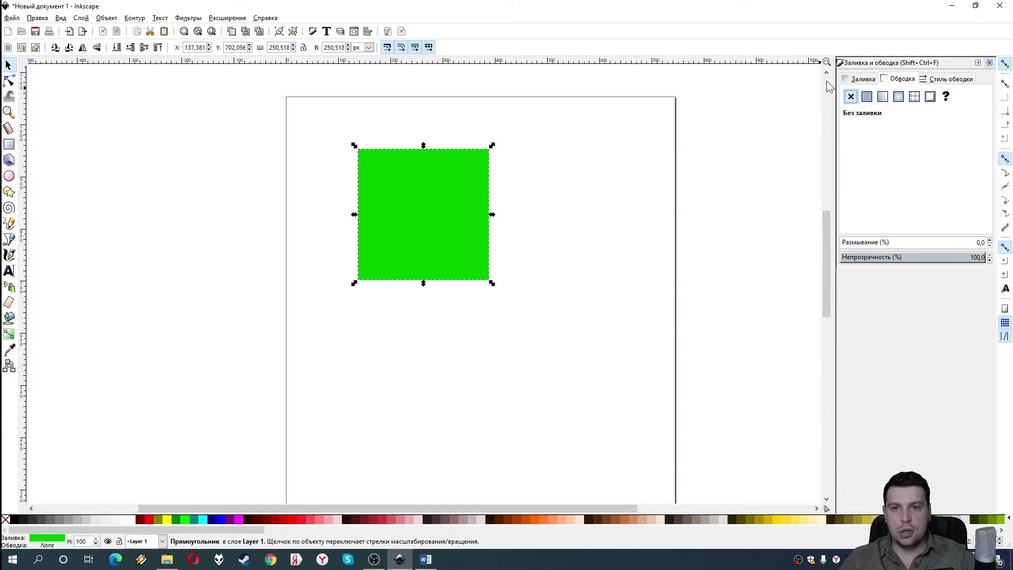
{"action": "left_click", "coordinate": [867, 97]}
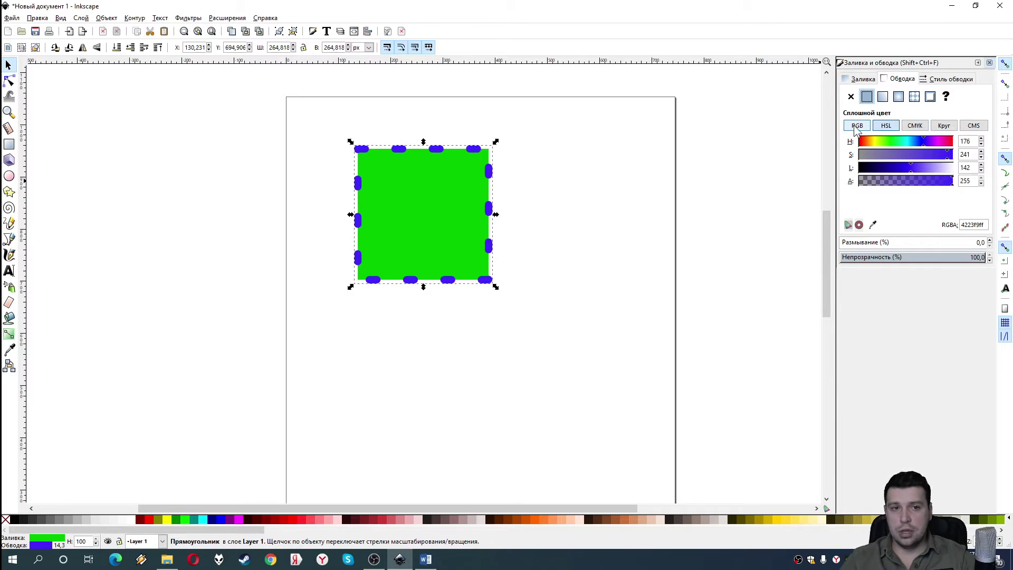
Step: Make the square's outline a purer blue using RGB values
{"action": "left_click", "coordinate": [856, 127]}
{"action": "left_click_drag", "start_coordinate": [884, 142], "coordinate": [863, 142]}
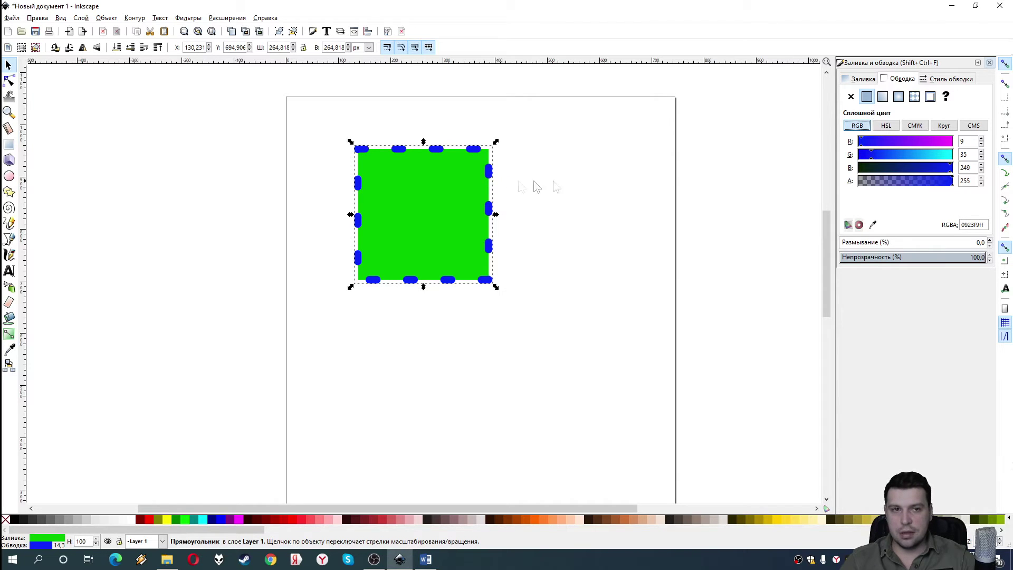
{"action": "left_click", "coordinate": [966, 79]}
Step: Give the square's thick 15.3 px outline a long-dash pattern
{"action": "scroll", "coordinate": [933, 99], "scroll_direction": "down", "scroll_amount": 15}
{"action": "scroll", "coordinate": [933, 98], "scroll_direction": "down", "scroll_amount": 15}
{"action": "scroll", "coordinate": [933, 98], "scroll_direction": "down", "scroll_amount": 15}
{"action": "scroll", "coordinate": [937, 95], "scroll_direction": "down", "scroll_amount": 15}
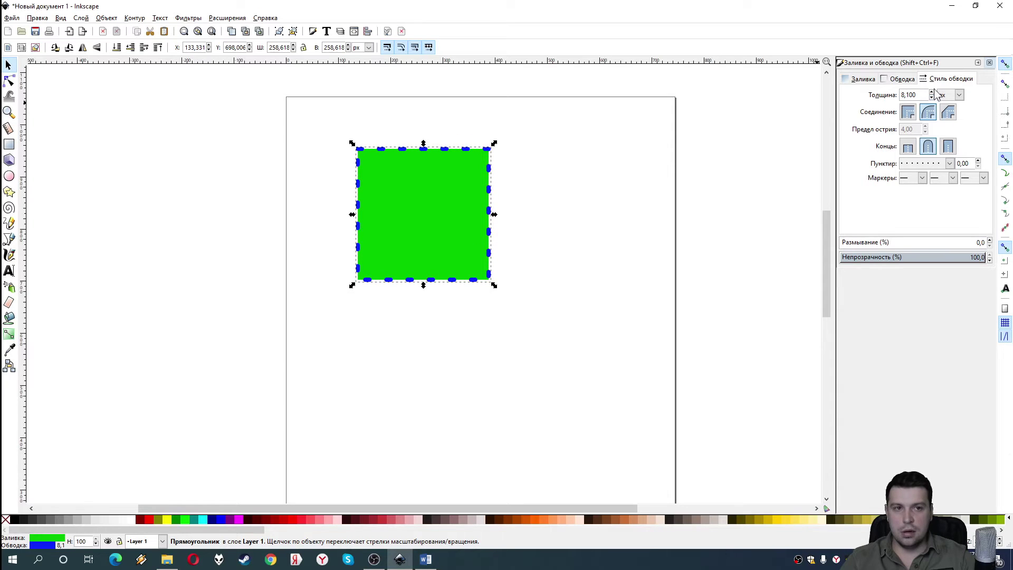
{"action": "scroll", "coordinate": [933, 95], "scroll_direction": "up", "scroll_amount": 15}
{"action": "scroll", "coordinate": [933, 95], "scroll_direction": "up", "scroll_amount": 15}
{"action": "scroll", "coordinate": [933, 95], "scroll_direction": "up", "scroll_amount": 15}
{"action": "scroll", "coordinate": [933, 95], "scroll_direction": "up", "scroll_amount": 15}
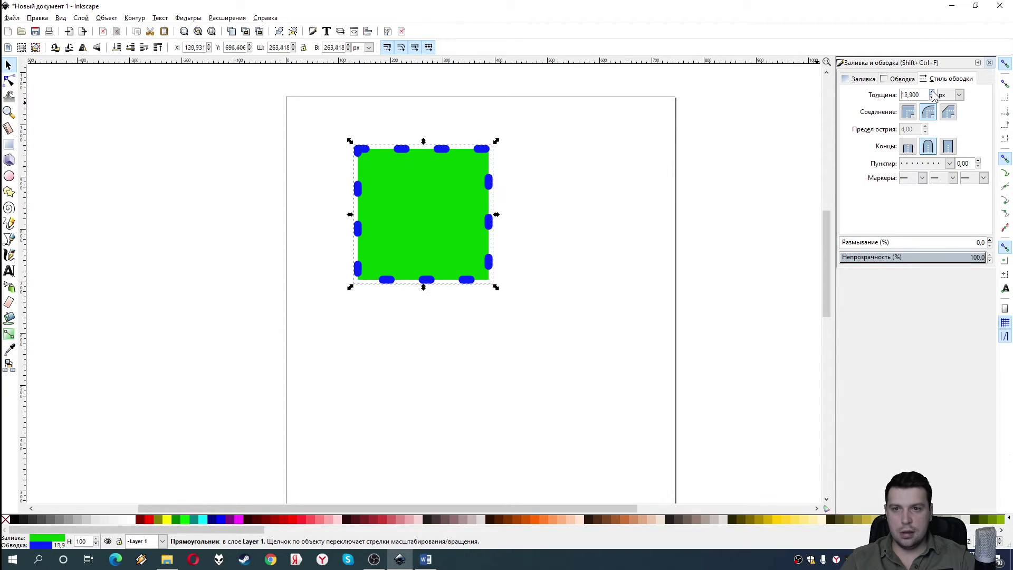
{"action": "left_click", "coordinate": [950, 163]}
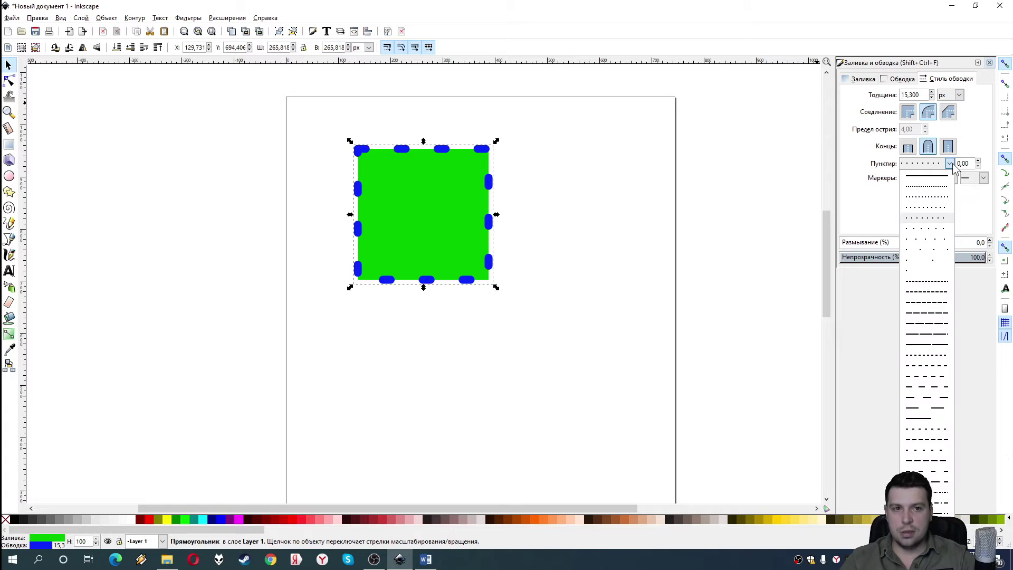
{"action": "left_click", "coordinate": [922, 322]}
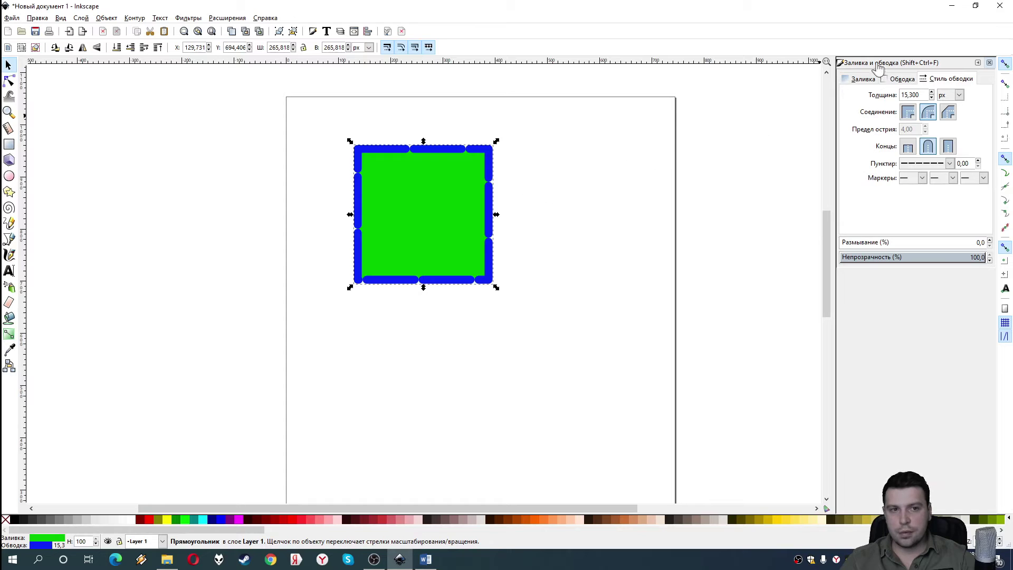
Step: Draw a circle to the right of the square
{"action": "left_click", "coordinate": [902, 78]}
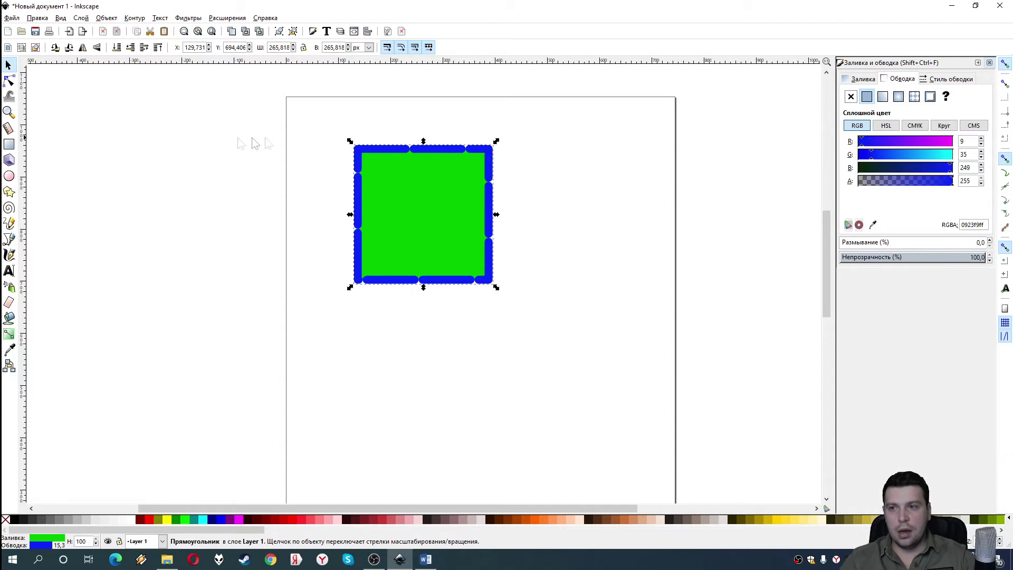
{"action": "left_click", "coordinate": [10, 177]}
{"action": "left_click_drag", "start_coordinate": [552, 153], "coordinate": [714, 322]}
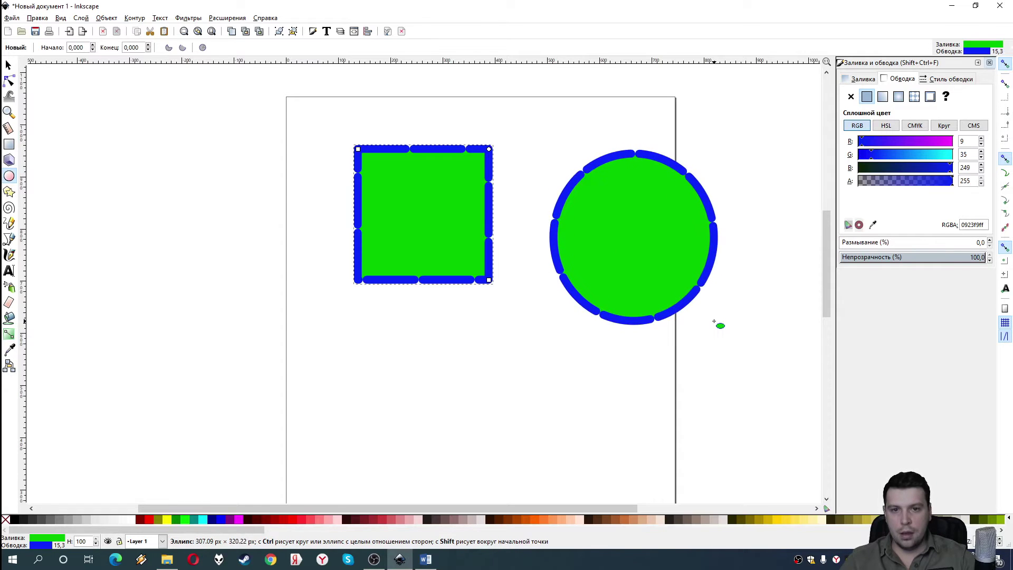
Step: Move the square and circle up near the page top, shrink the circle slightly, and select it
{"action": "left_click", "coordinate": [9, 65]}
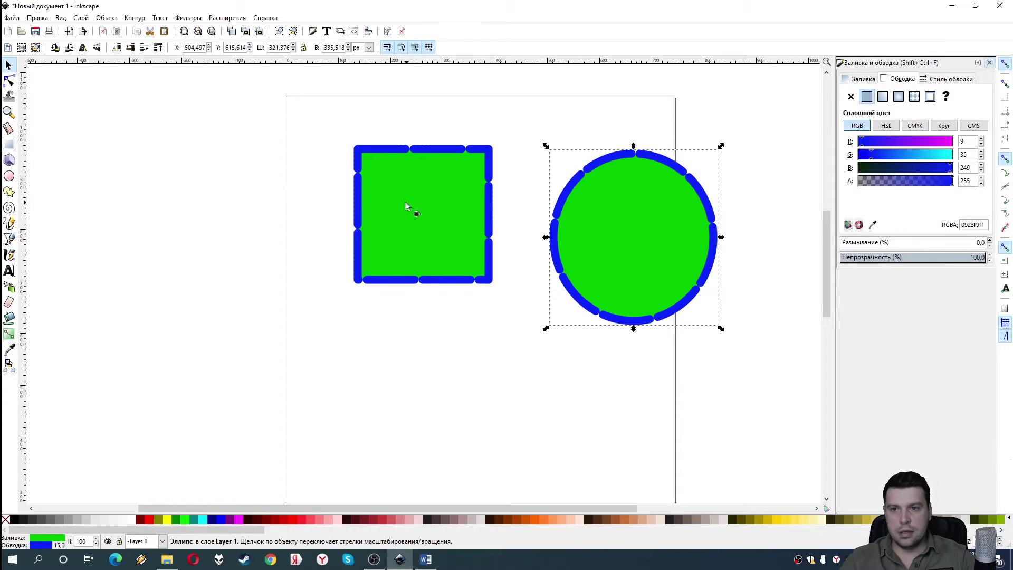
{"action": "left_click_drag", "start_coordinate": [406, 206], "coordinate": [364, 200]}
{"action": "left_click_drag", "start_coordinate": [633, 243], "coordinate": [575, 215]}
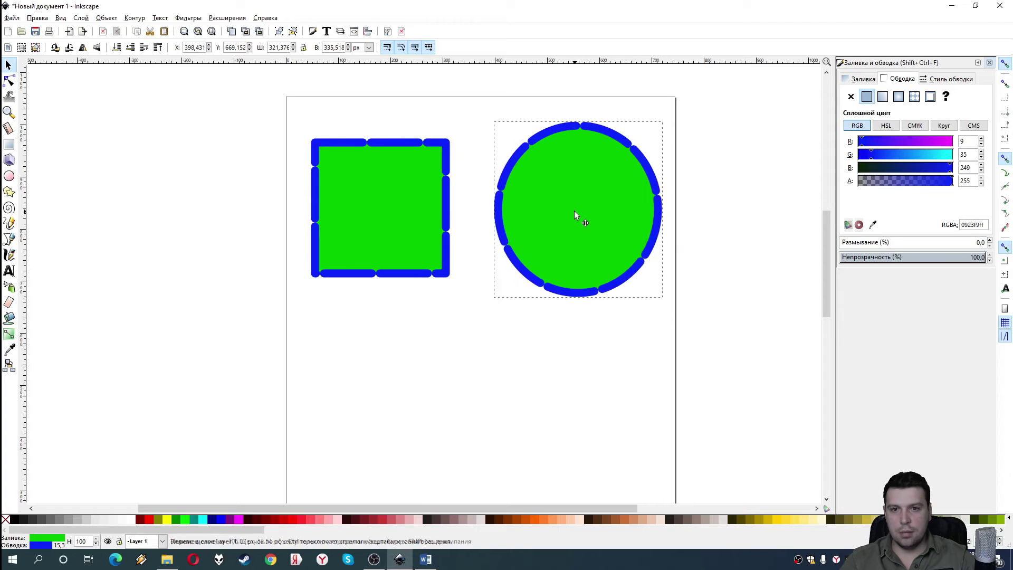
{"action": "left_click_drag", "start_coordinate": [664, 300], "coordinate": [651, 290]}
{"action": "left_click_drag", "start_coordinate": [381, 195], "coordinate": [385, 187]}
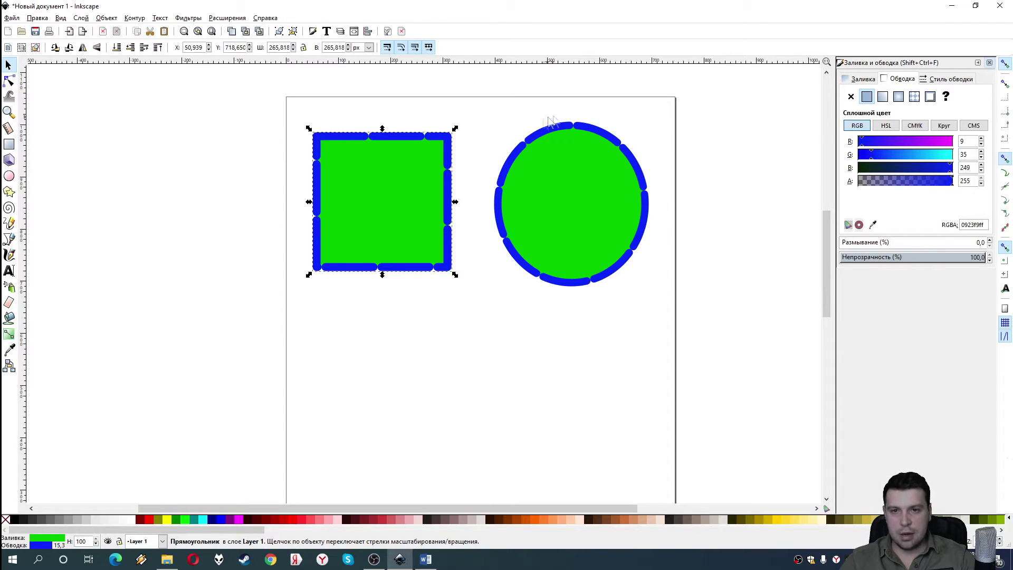
{"action": "left_click", "coordinate": [580, 193]}
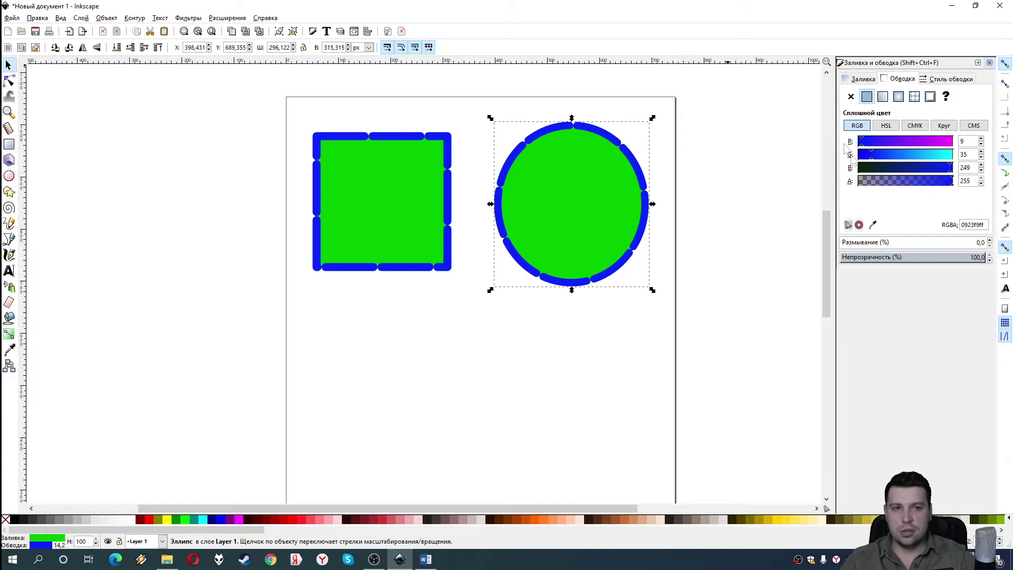
Step: Eyedrop the square's blue into the circle's fill and its green into the circle's outline
{"action": "left_click", "coordinate": [863, 79]}
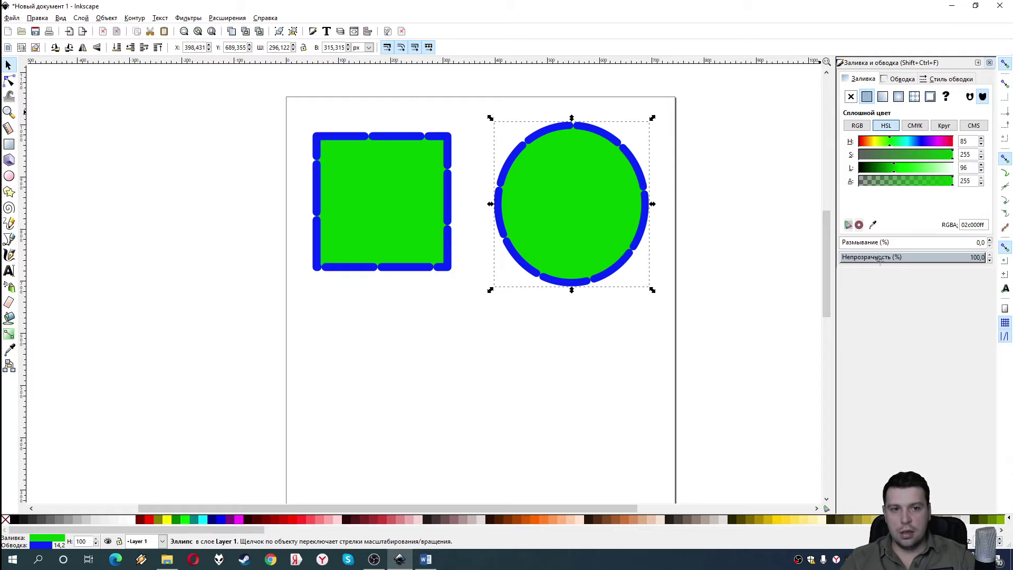
{"action": "left_click", "coordinate": [873, 225]}
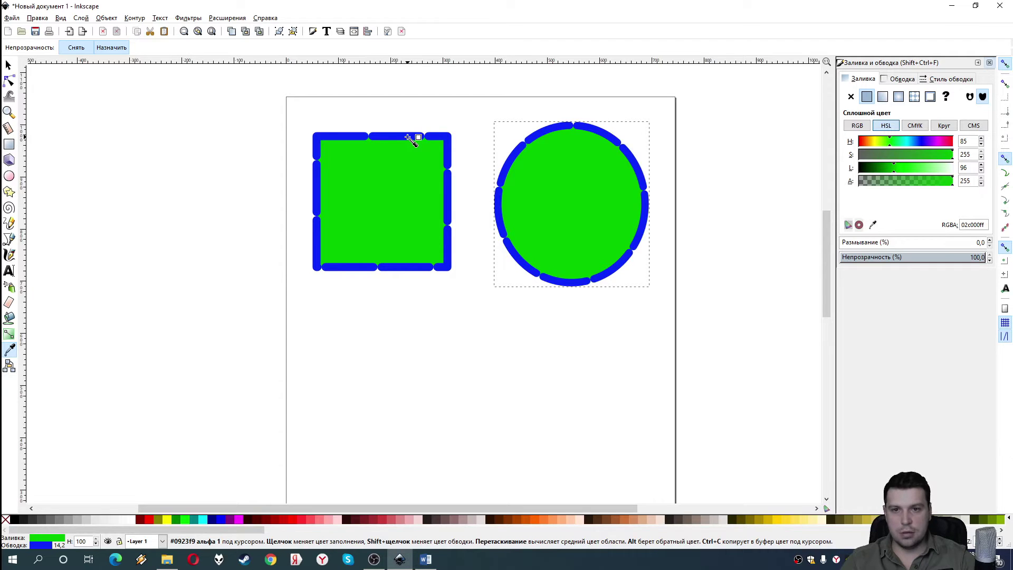
{"action": "left_click", "coordinate": [411, 138]}
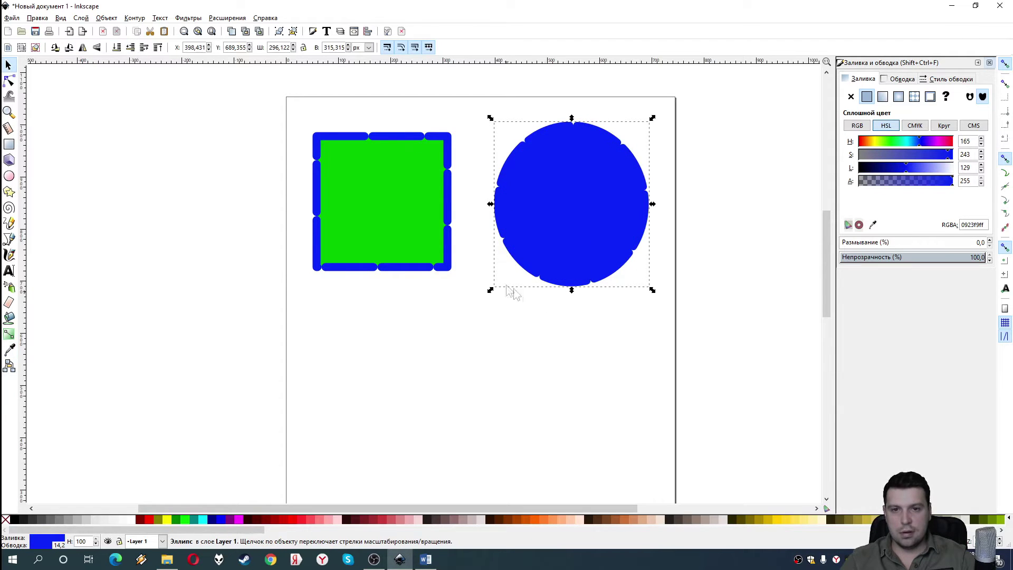
{"action": "left_click", "coordinate": [896, 80]}
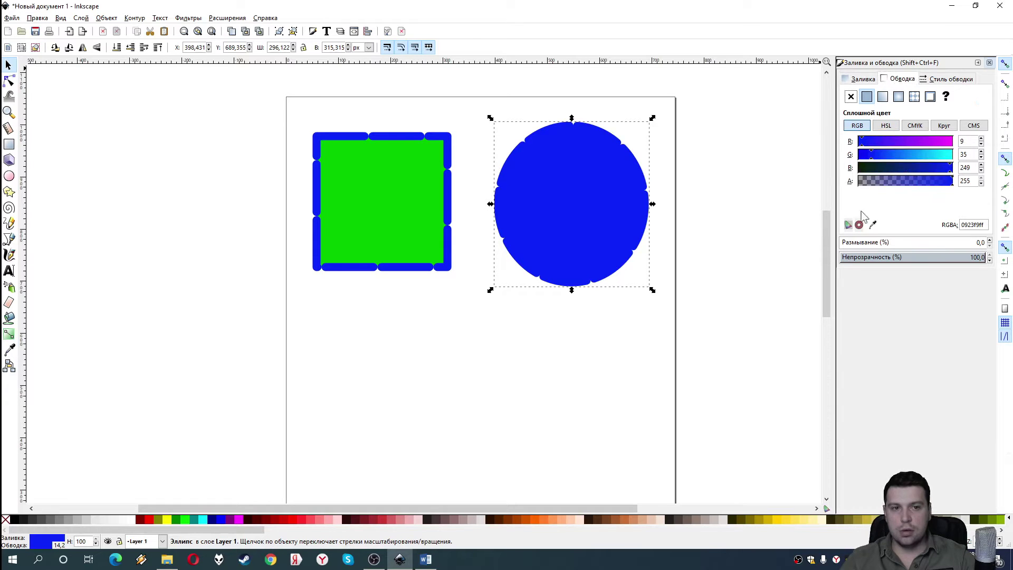
{"action": "left_click", "coordinate": [873, 225]}
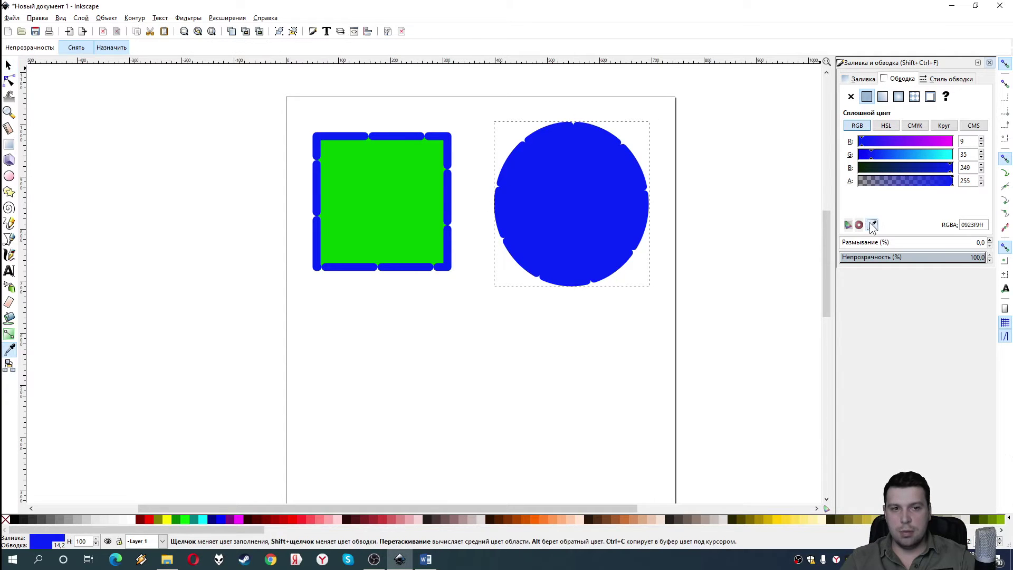
{"action": "left_click", "coordinate": [401, 190]}
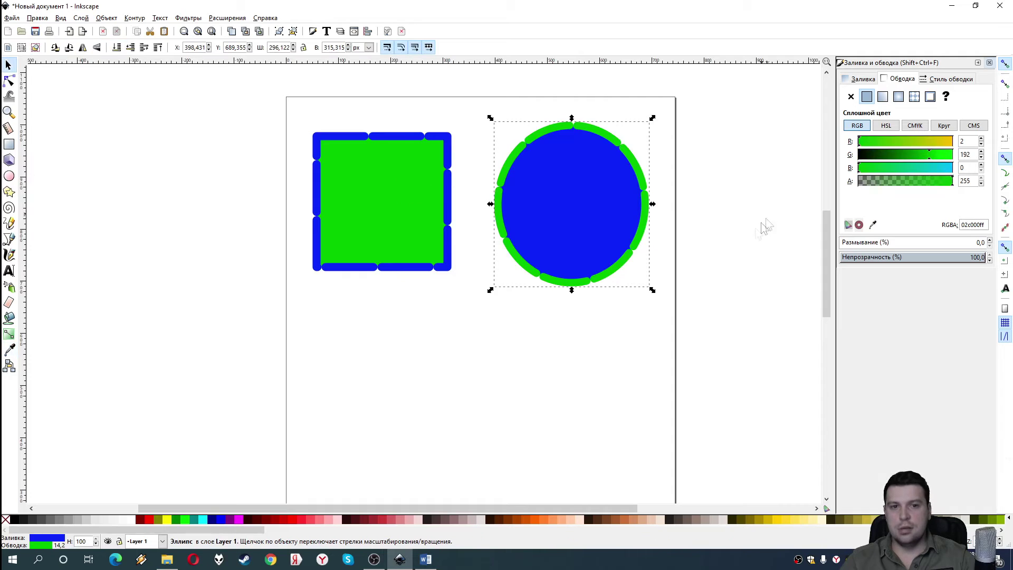
Step: Deselect, then move the circle and the square up and to the right
{"action": "left_click", "coordinate": [496, 296]}
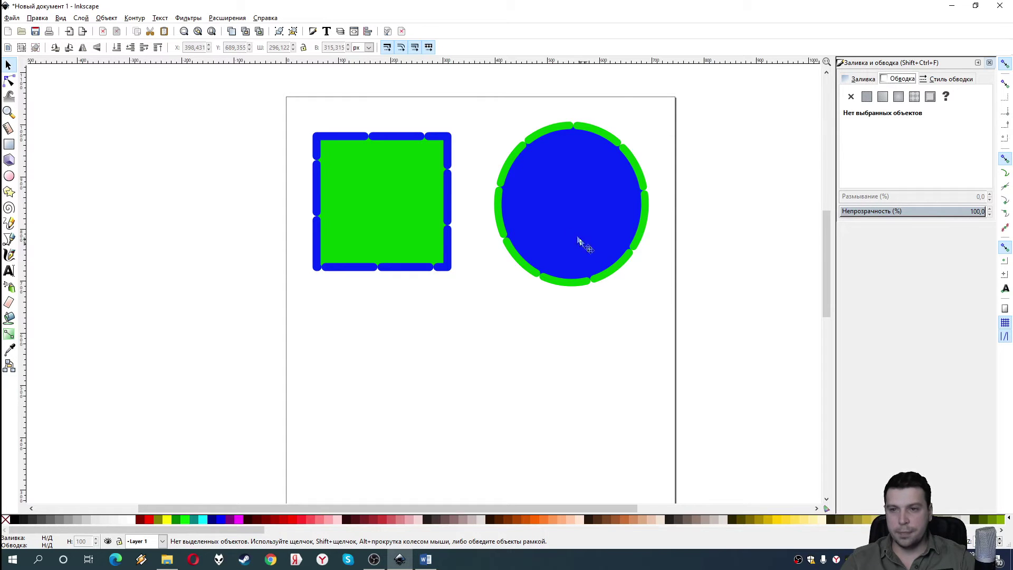
{"action": "left_click_drag", "start_coordinate": [586, 246], "coordinate": [598, 212]}
{"action": "left_click_drag", "start_coordinate": [400, 206], "coordinate": [416, 171]}
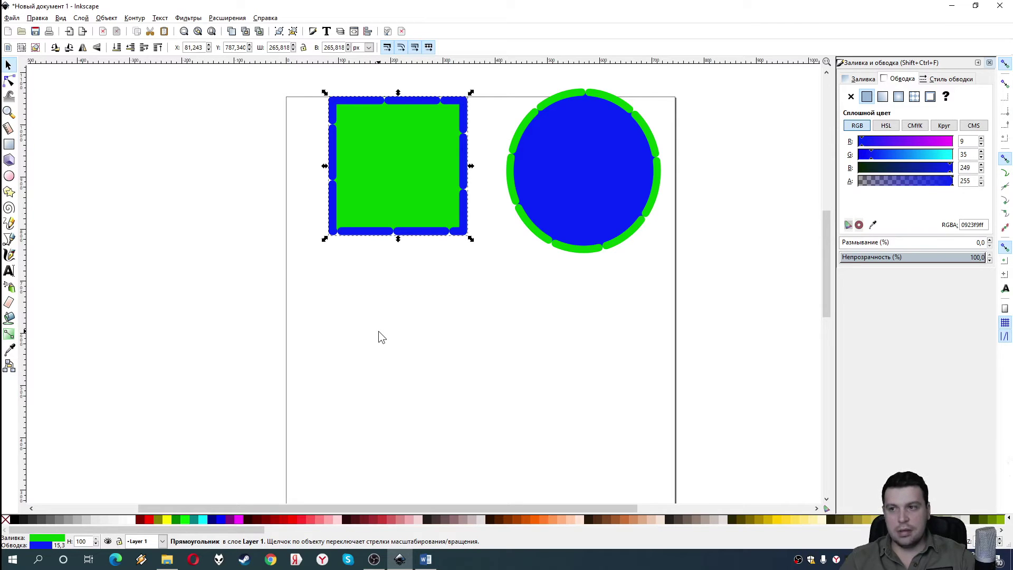
Step: Draw a new square below the two shapes and remove its outline
{"action": "left_click", "coordinate": [9, 144]}
{"action": "left_click_drag", "start_coordinate": [375, 293], "coordinate": [524, 438]}
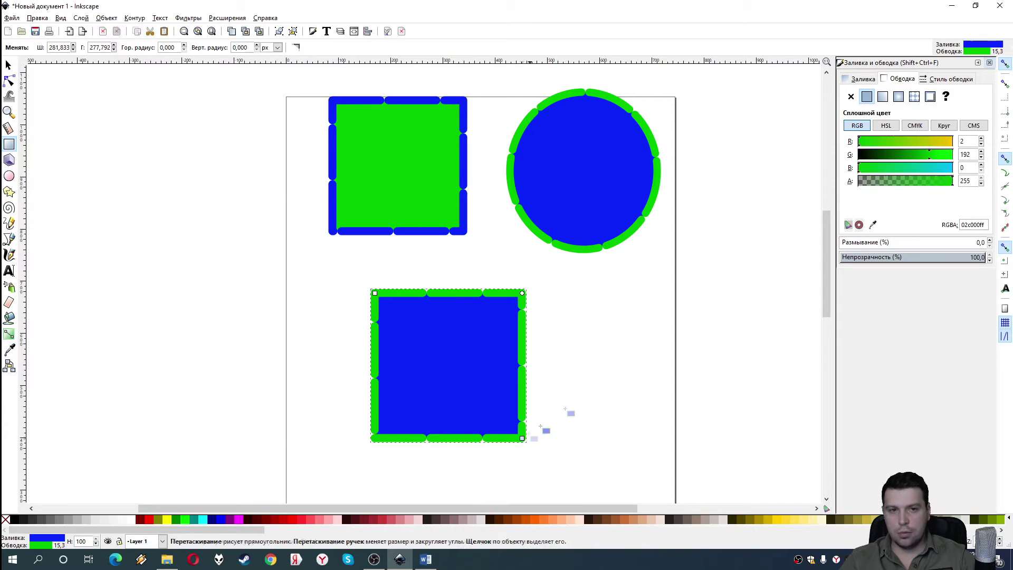
{"action": "left_click", "coordinate": [851, 97]}
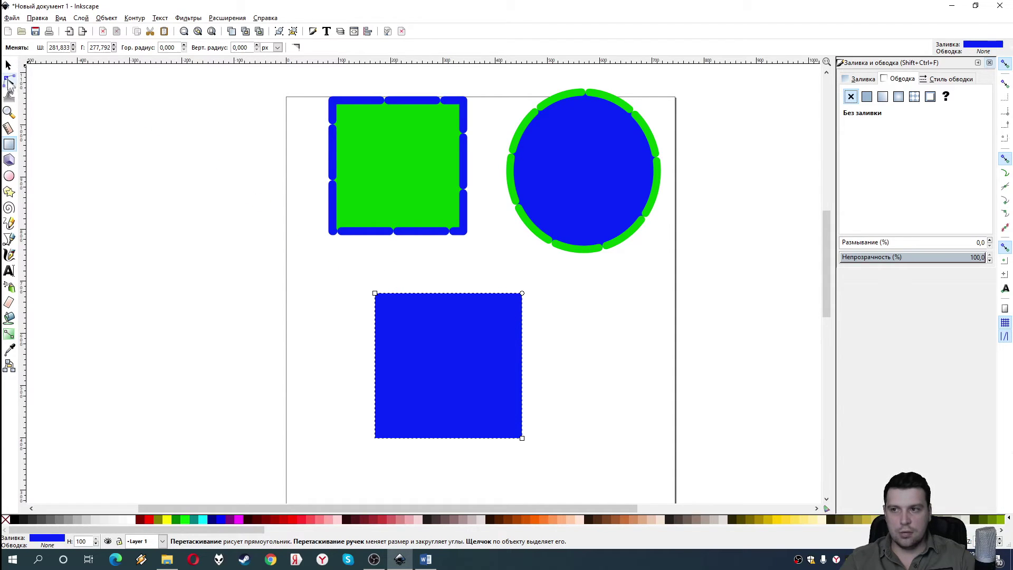
{"action": "left_click", "coordinate": [9, 82]}
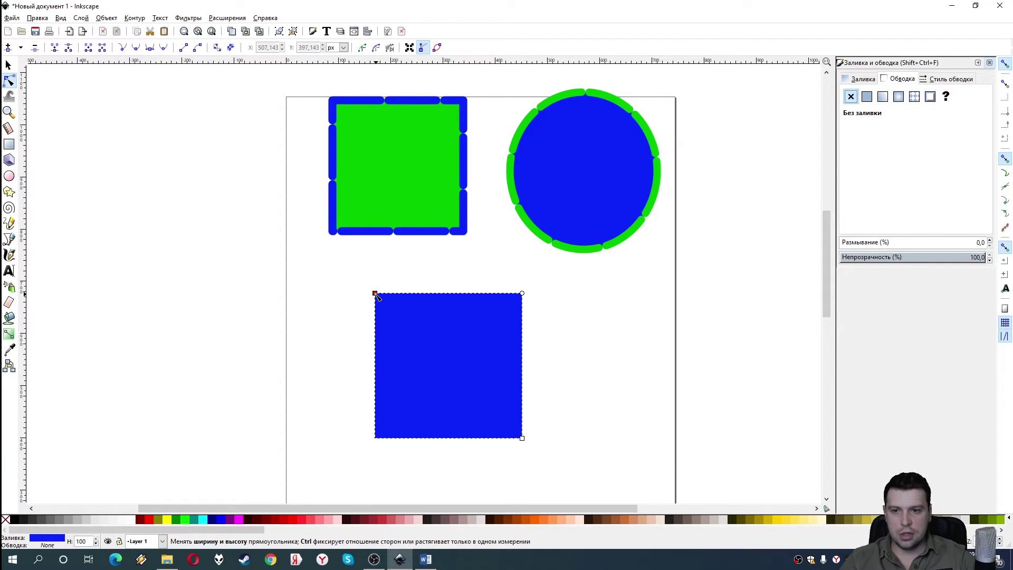
Step: Enlarge the blue square toward the upper left, test corner rounding, then reselect it
{"action": "mouse_move", "coordinate": [376, 295]}
{"action": "left_mouse_down"}
{"action": "mouse_move", "coordinate": [413, 325]}
{"action": "mouse_move", "coordinate": [339, 269]}
{"action": "mouse_move", "coordinate": [449, 350]}
{"action": "mouse_move", "coordinate": [328, 271]}
{"action": "mouse_move", "coordinate": [443, 373]}
{"action": "mouse_move", "coordinate": [349, 276]}
{"action": "left_mouse_up"}
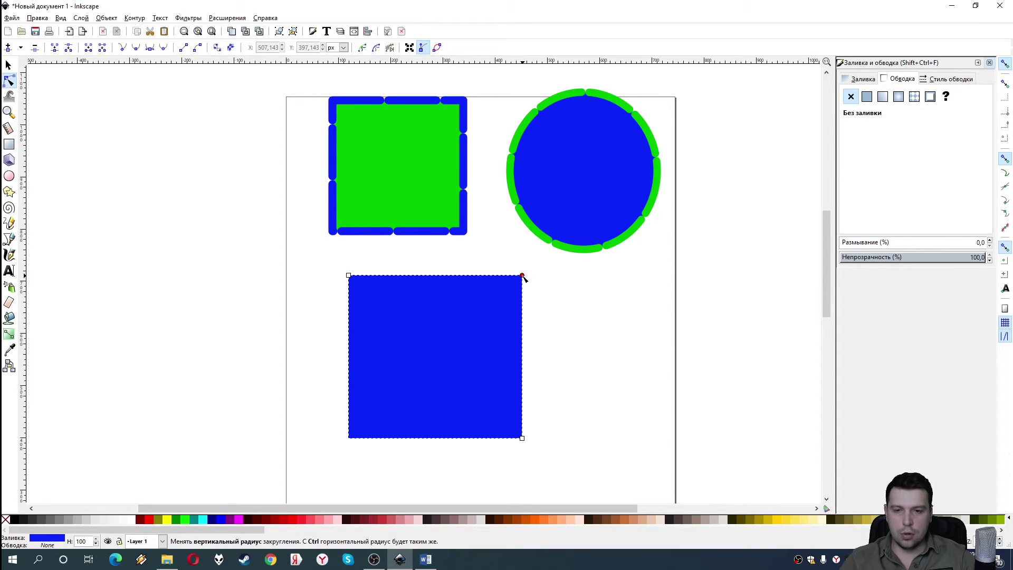
{"action": "mouse_move", "coordinate": [523, 276]}
{"action": "left_mouse_down"}
{"action": "mouse_move", "coordinate": [522, 357]}
{"action": "mouse_move", "coordinate": [523, 275]}
{"action": "mouse_move", "coordinate": [522, 357]}
{"action": "mouse_move", "coordinate": [531, 276]}
{"action": "left_mouse_up"}
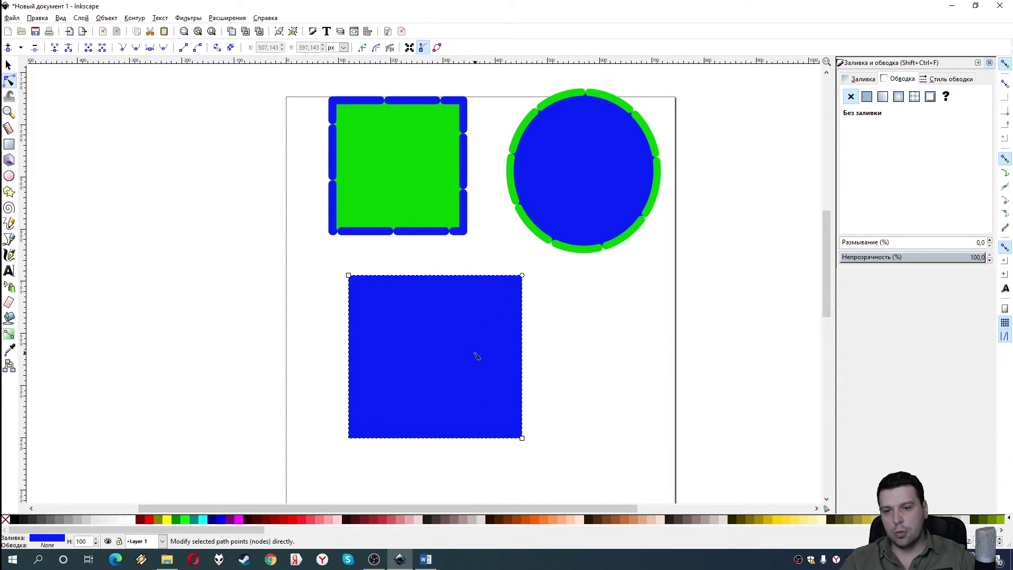
{"action": "left_click", "coordinate": [9, 64]}
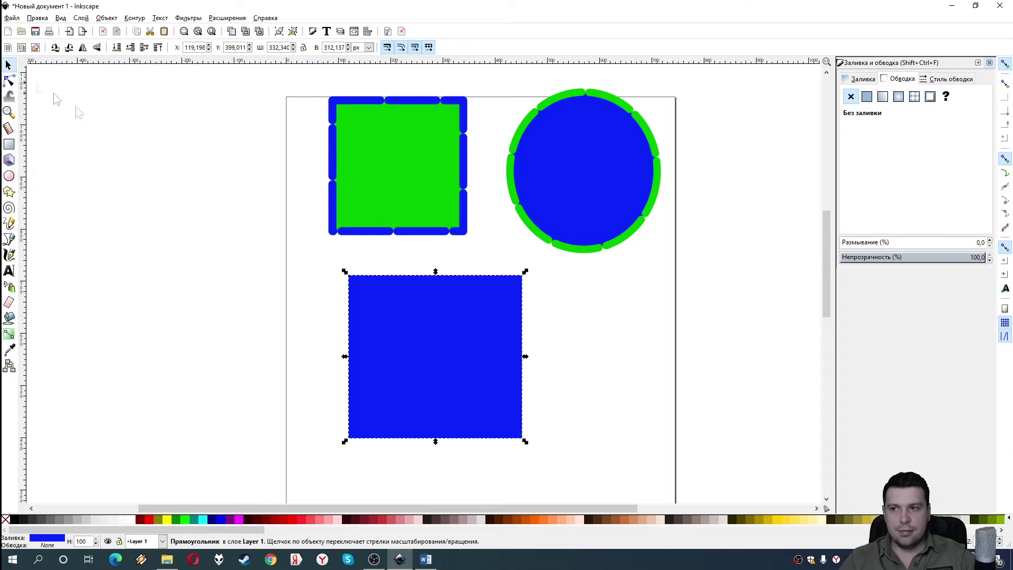
{"action": "left_click", "coordinate": [572, 342]}
{"action": "left_click", "coordinate": [439, 320]}
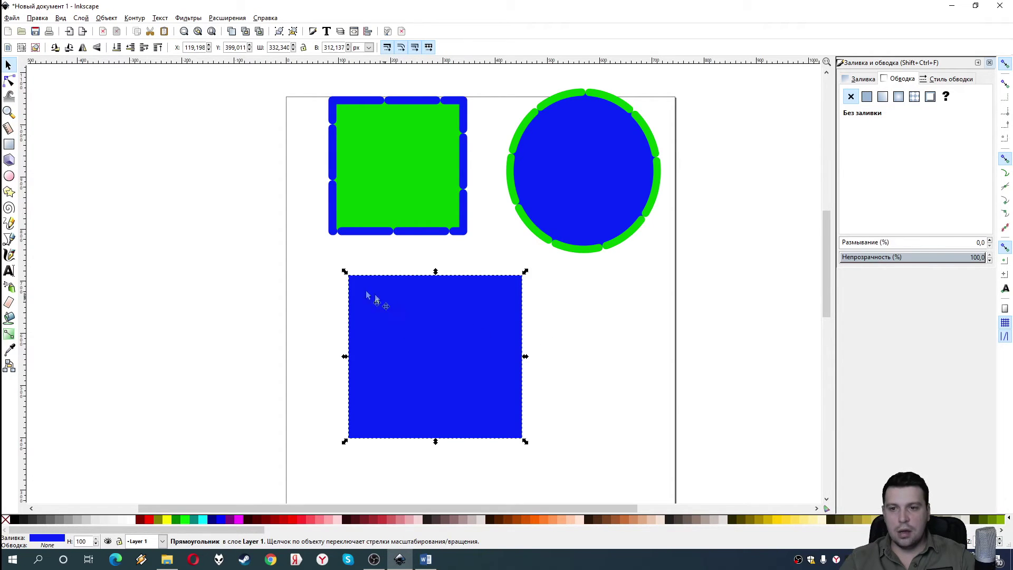
{"action": "left_click", "coordinate": [134, 18]}
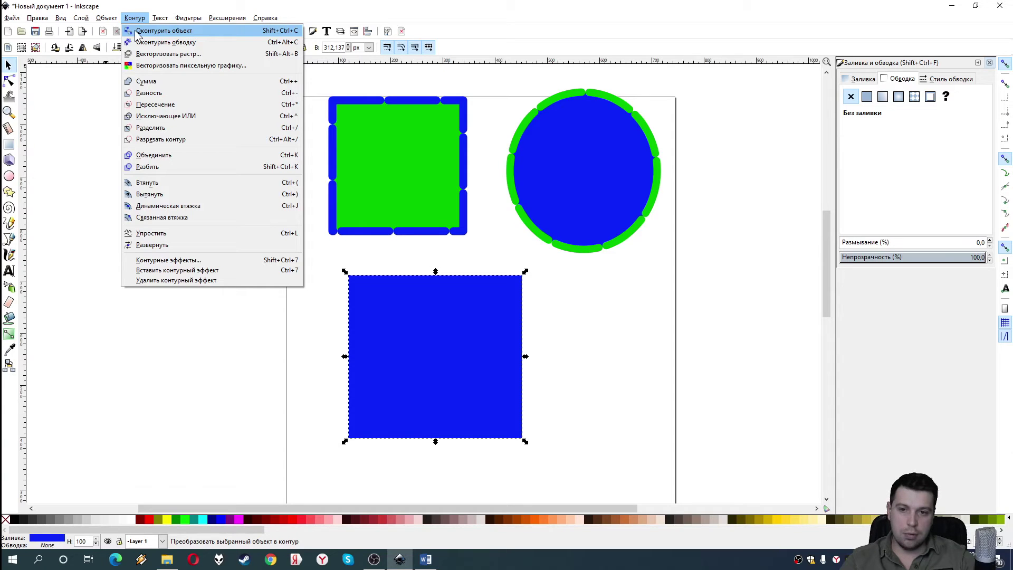
Step: Convert the blue square to a path, then move one corner node and restore it
{"action": "left_click", "coordinate": [136, 32]}
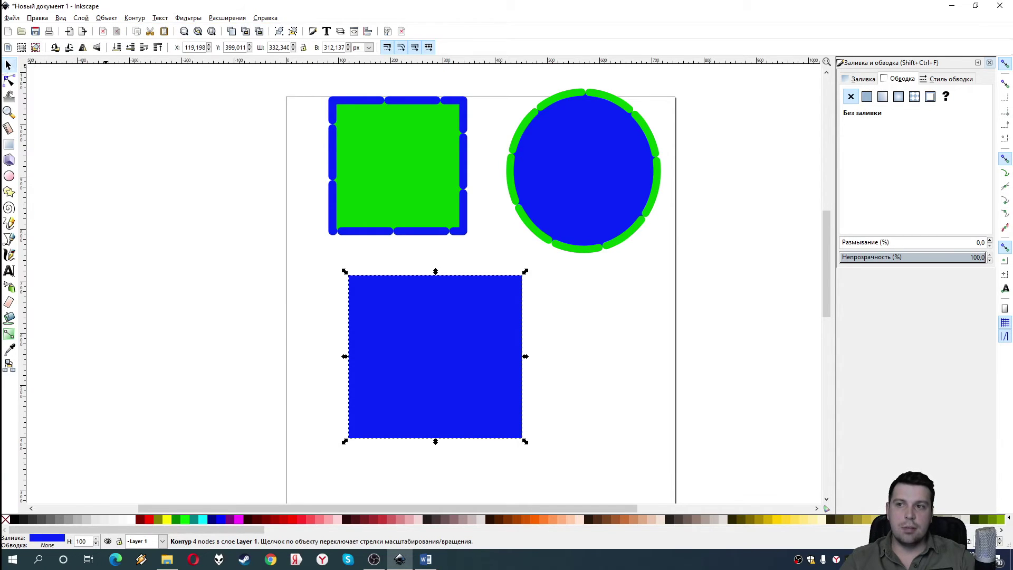
{"action": "left_click", "coordinate": [10, 83]}
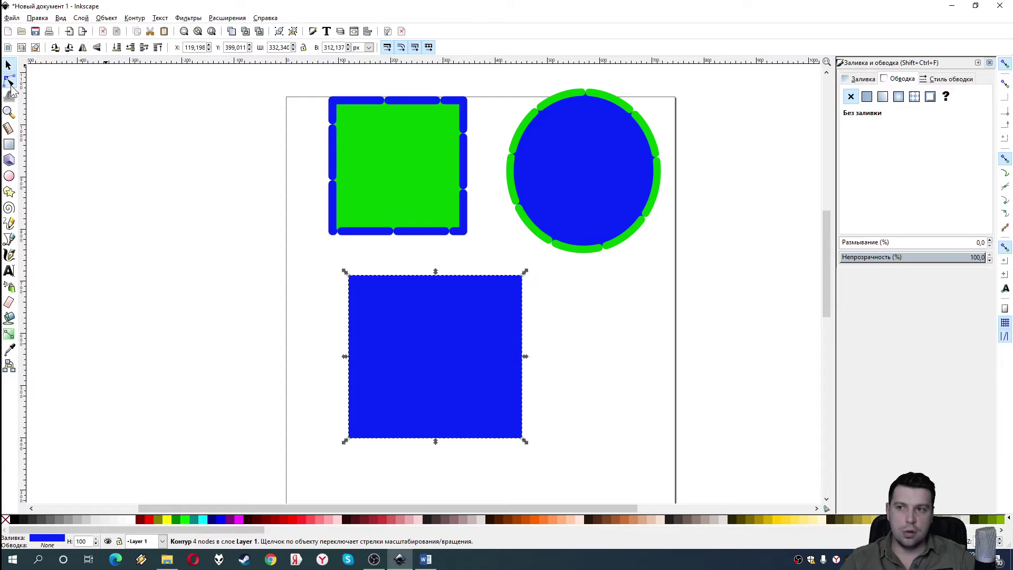
{"action": "mouse_move", "coordinate": [522, 276]}
{"action": "left_mouse_down"}
{"action": "mouse_move", "coordinate": [409, 380]}
{"action": "mouse_move", "coordinate": [614, 406]}
{"action": "mouse_move", "coordinate": [528, 279]}
{"action": "left_mouse_up"}
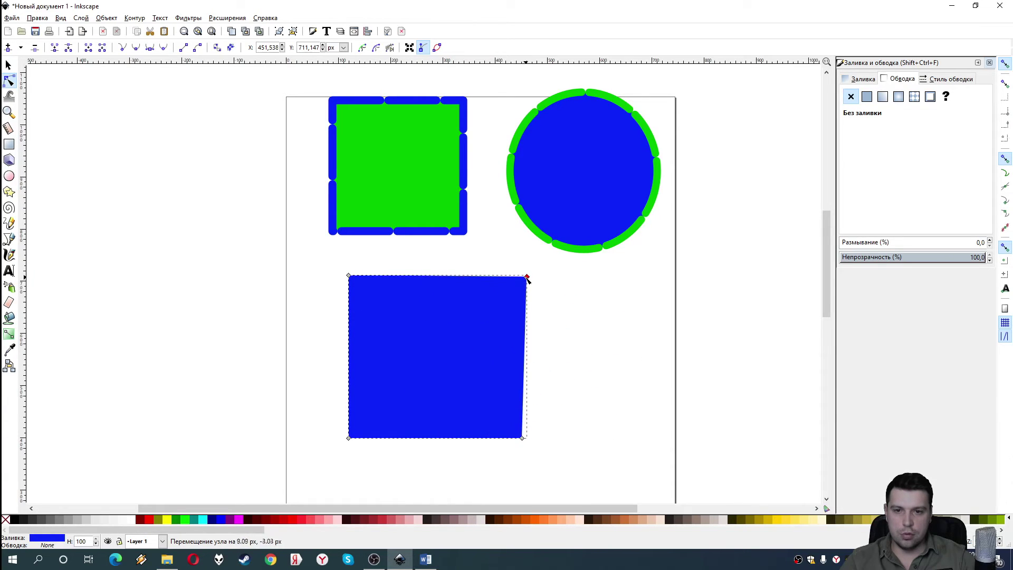
{"action": "left_click_drag", "start_coordinate": [528, 280], "coordinate": [522, 276]}
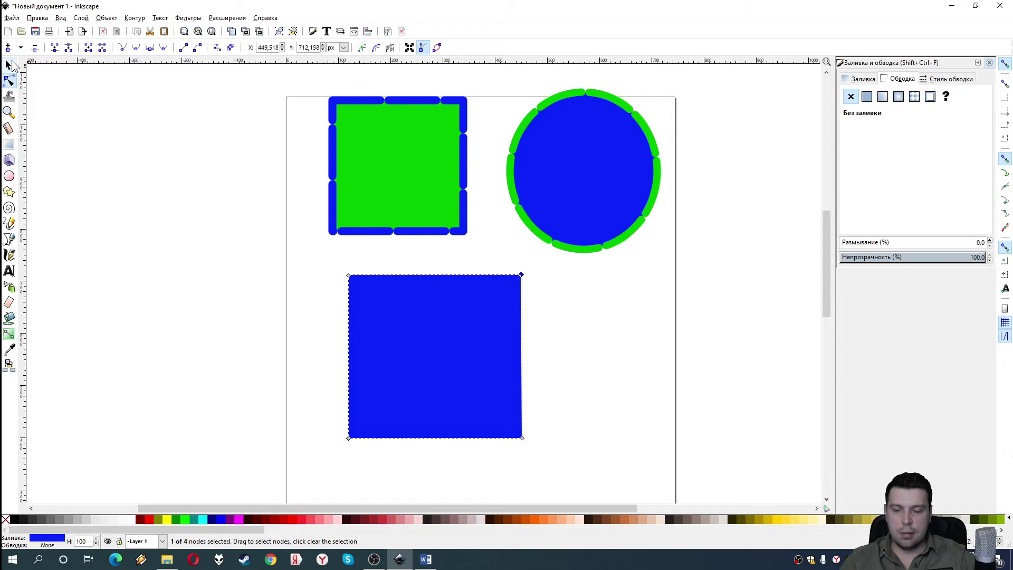
{"action": "left_click", "coordinate": [12, 63]}
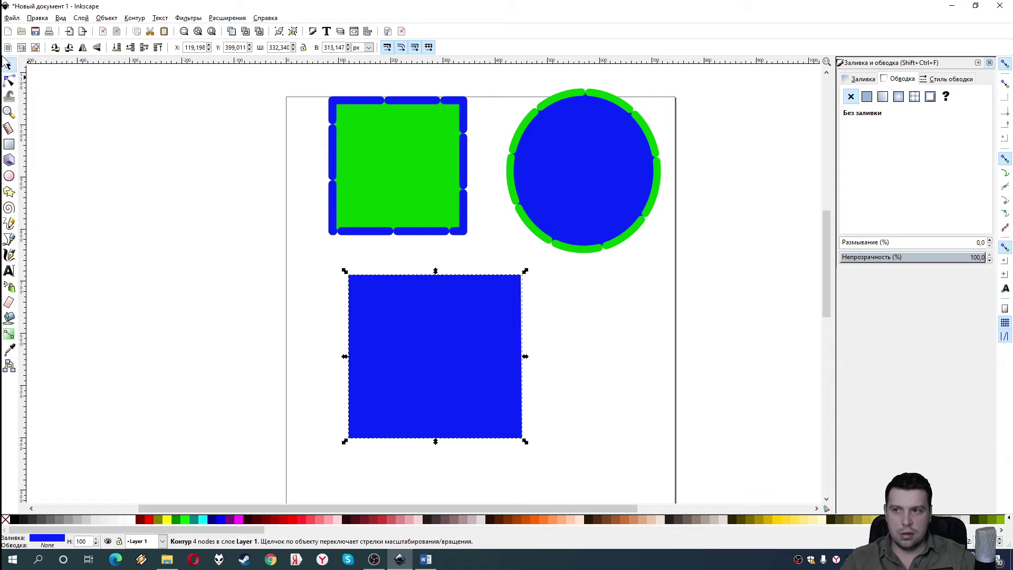
{"action": "left_click", "coordinate": [442, 307]}
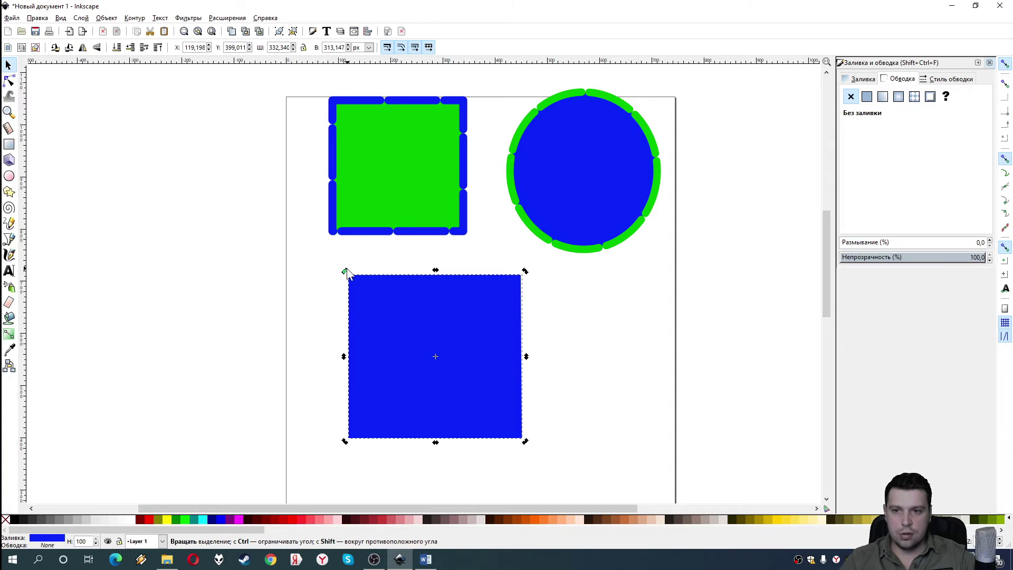
Step: Rotate the blue square onto its corner to form a diamond
{"action": "mouse_move", "coordinate": [345, 272]}
{"action": "left_mouse_down"}
{"action": "mouse_move", "coordinate": [499, 369]}
{"action": "mouse_move", "coordinate": [429, 307]}
{"action": "left_mouse_up"}
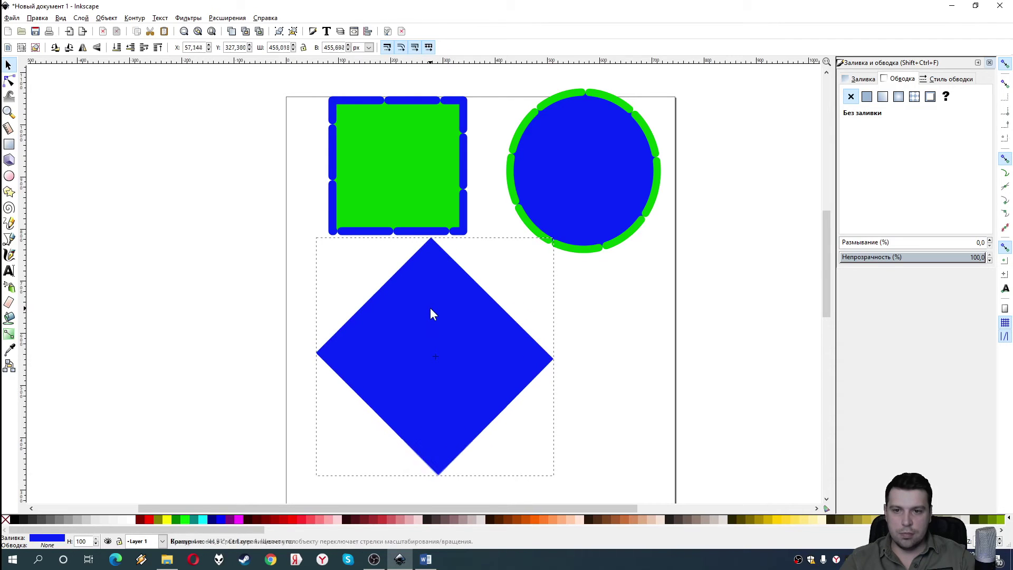
{"action": "left_click_drag", "start_coordinate": [429, 310], "coordinate": [429, 309]}
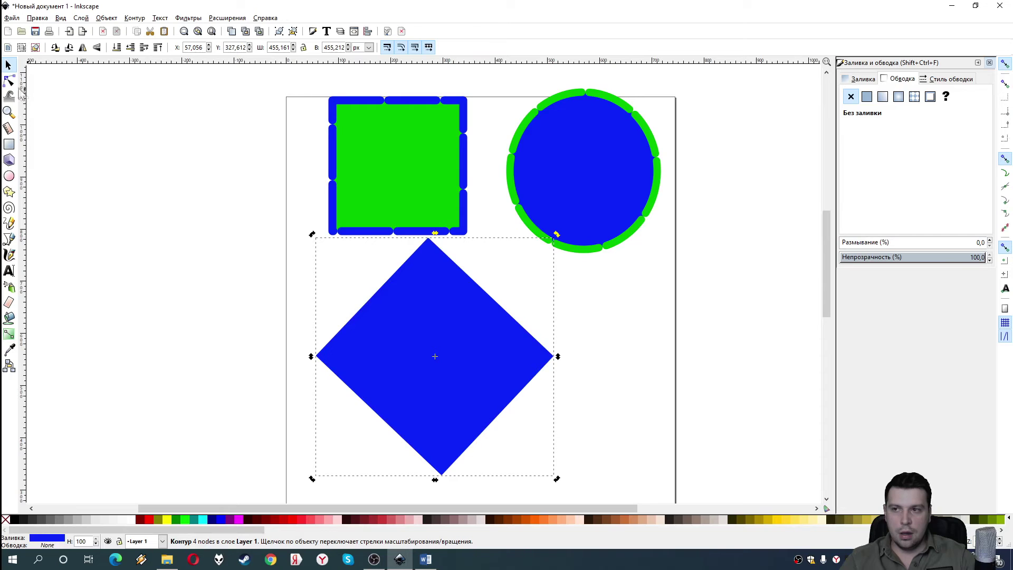
{"action": "left_click", "coordinate": [134, 18]}
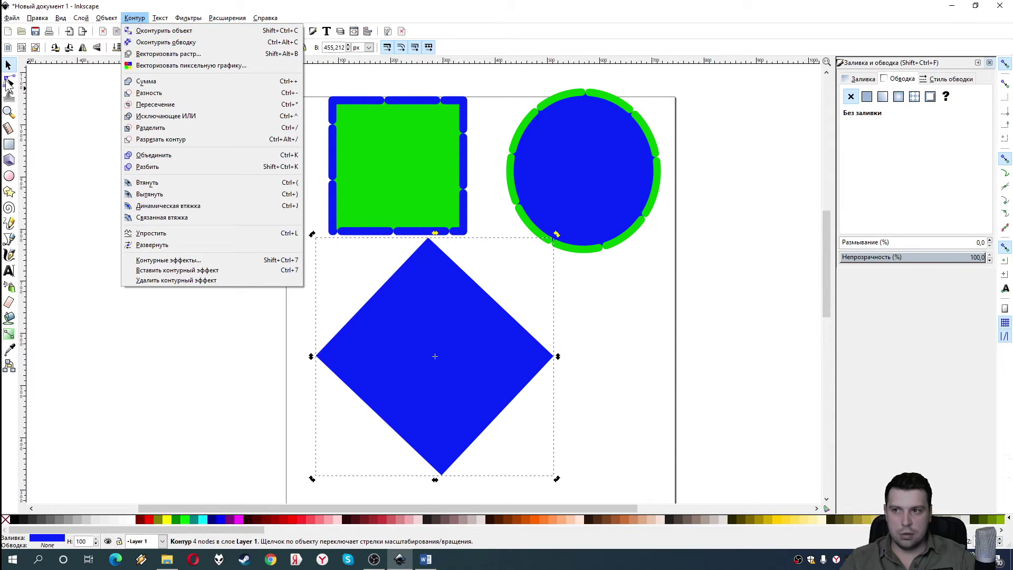
Step: Edit the diamond's nodes into a flat-based triangle and shift it right and down
{"action": "left_click", "coordinate": [9, 81]}
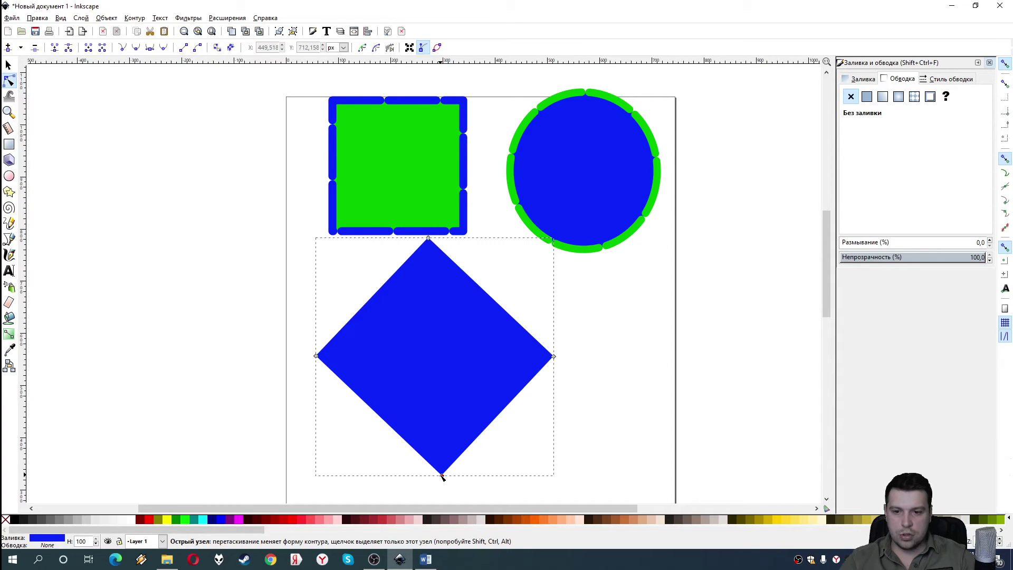
{"action": "left_click_drag", "start_coordinate": [443, 475], "coordinate": [434, 357]}
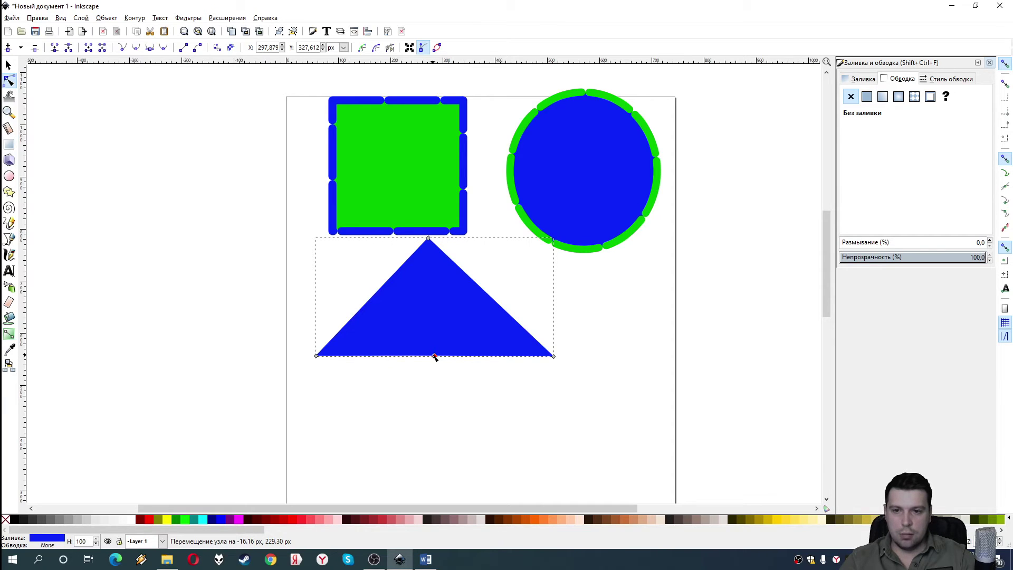
{"action": "mouse_move", "coordinate": [434, 357]}
{"action": "left_mouse_down"}
{"action": "mouse_move", "coordinate": [429, 447]}
{"action": "mouse_move", "coordinate": [454, 445]}
{"action": "mouse_move", "coordinate": [471, 332]}
{"action": "mouse_move", "coordinate": [464, 301]}
{"action": "mouse_move", "coordinate": [402, 373]}
{"action": "mouse_move", "coordinate": [430, 419]}
{"action": "mouse_move", "coordinate": [422, 445]}
{"action": "left_mouse_up"}
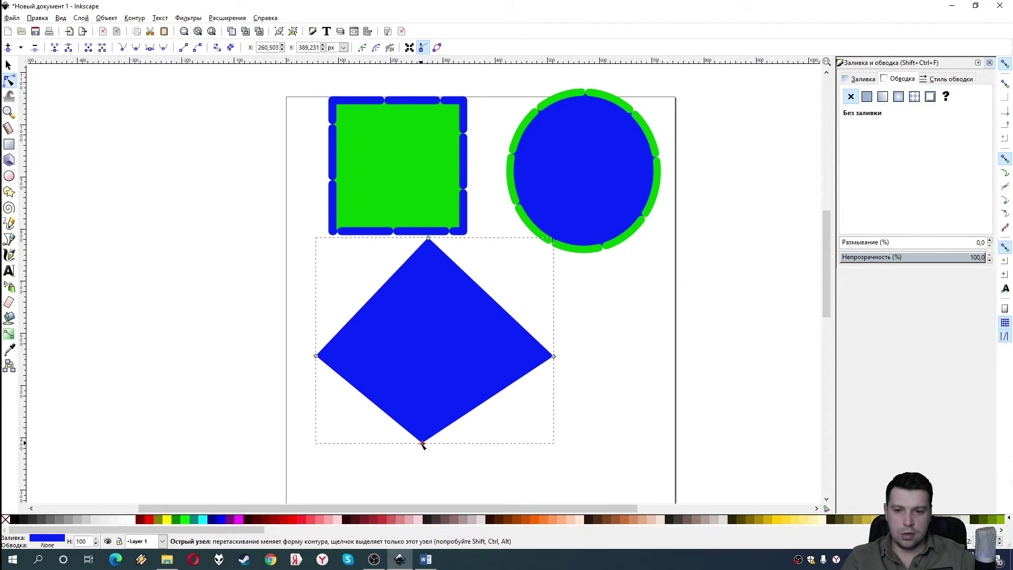
{"action": "key", "text": "Delete"}
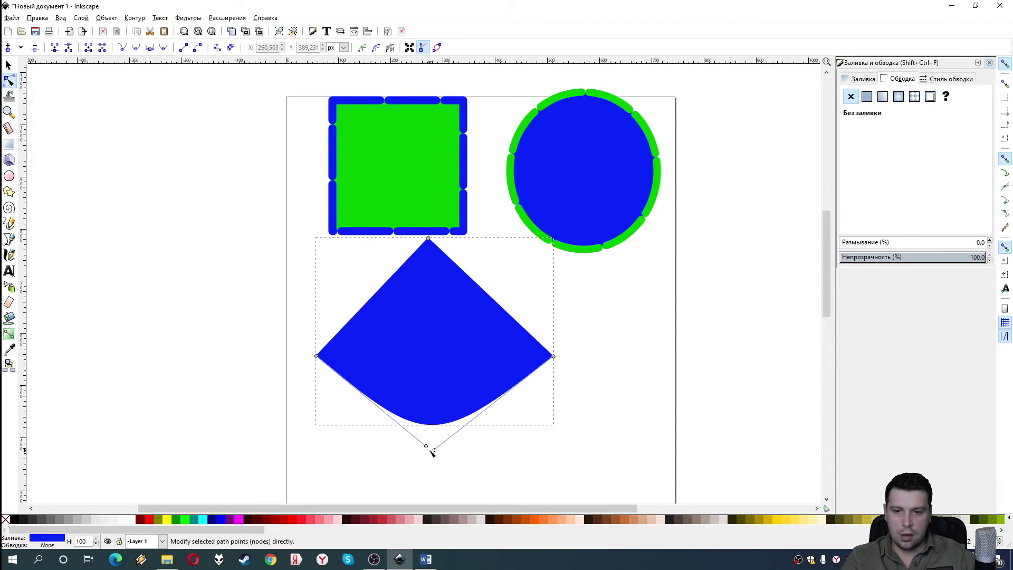
{"action": "mouse_move", "coordinate": [427, 447]}
{"action": "left_mouse_down"}
{"action": "mouse_move", "coordinate": [366, 484]}
{"action": "mouse_move", "coordinate": [452, 464]}
{"action": "mouse_move", "coordinate": [561, 493]}
{"action": "mouse_move", "coordinate": [475, 471]}
{"action": "mouse_move", "coordinate": [518, 480]}
{"action": "mouse_move", "coordinate": [504, 477]}
{"action": "mouse_move", "coordinate": [534, 464]}
{"action": "mouse_move", "coordinate": [463, 350]}
{"action": "mouse_move", "coordinate": [318, 356]}
{"action": "mouse_move", "coordinate": [529, 418]}
{"action": "mouse_move", "coordinate": [317, 357]}
{"action": "left_mouse_up"}
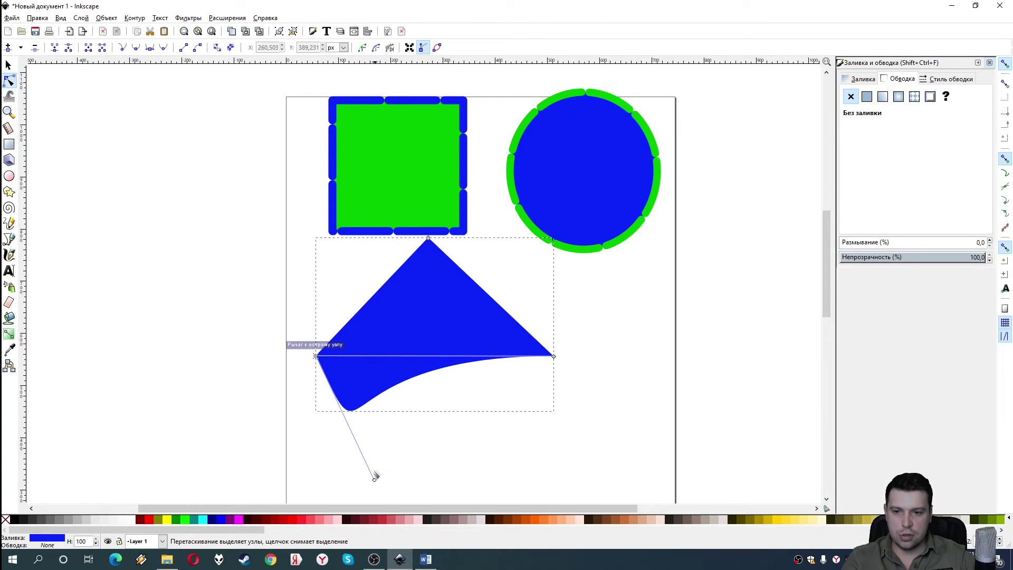
{"action": "mouse_move", "coordinate": [375, 482]}
{"action": "left_mouse_down"}
{"action": "mouse_move", "coordinate": [561, 374]}
{"action": "mouse_move", "coordinate": [554, 357]}
{"action": "left_mouse_up"}
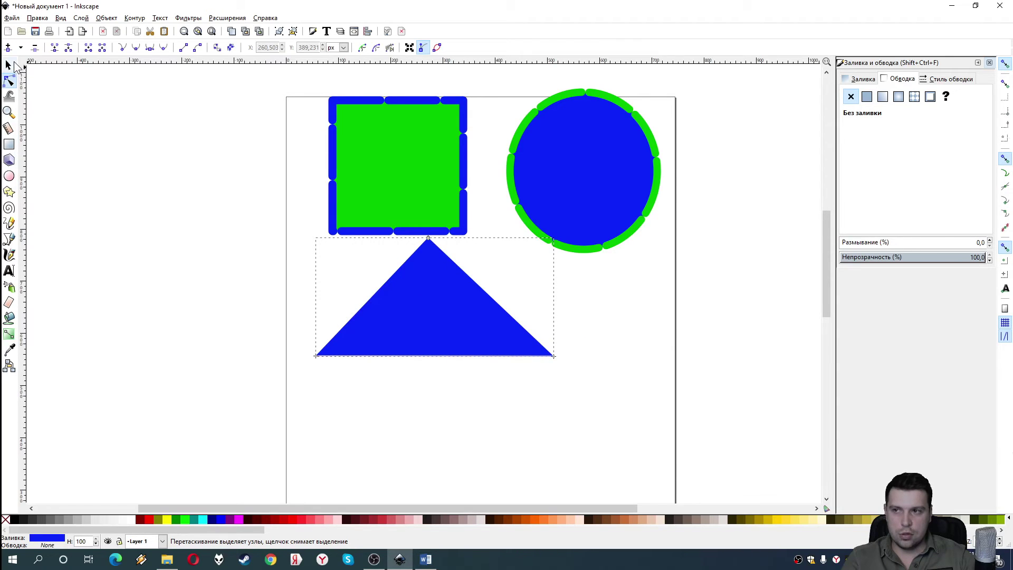
{"action": "left_click", "coordinate": [10, 64]}
{"action": "left_click_drag", "start_coordinate": [426, 310], "coordinate": [460, 359]}
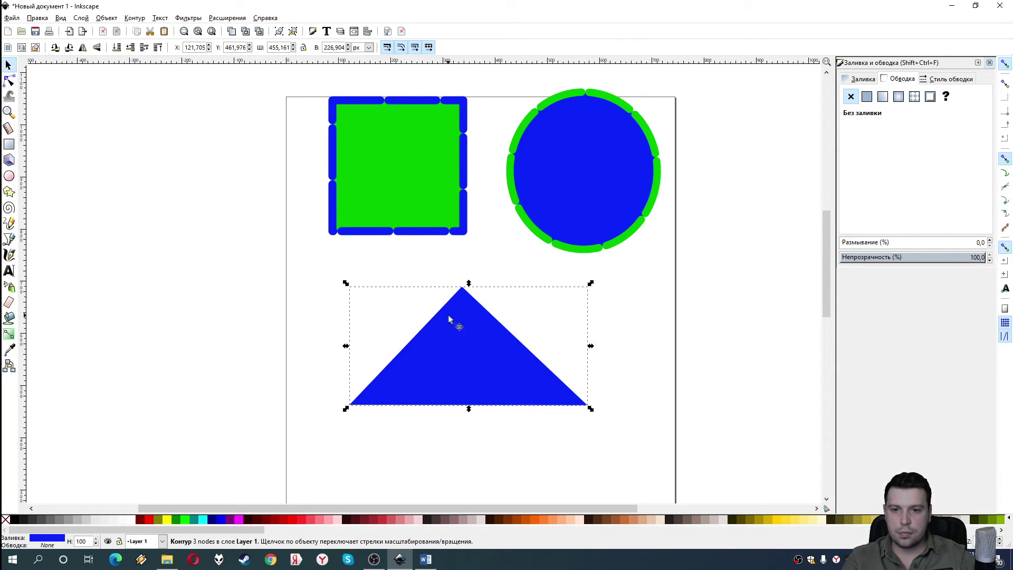
Step: Tilt the triangle slightly, centre its tip over the base, and nudge it up
{"action": "left_click", "coordinate": [502, 363]}
{"action": "left_click_drag", "start_coordinate": [590, 284], "coordinate": [587, 281]}
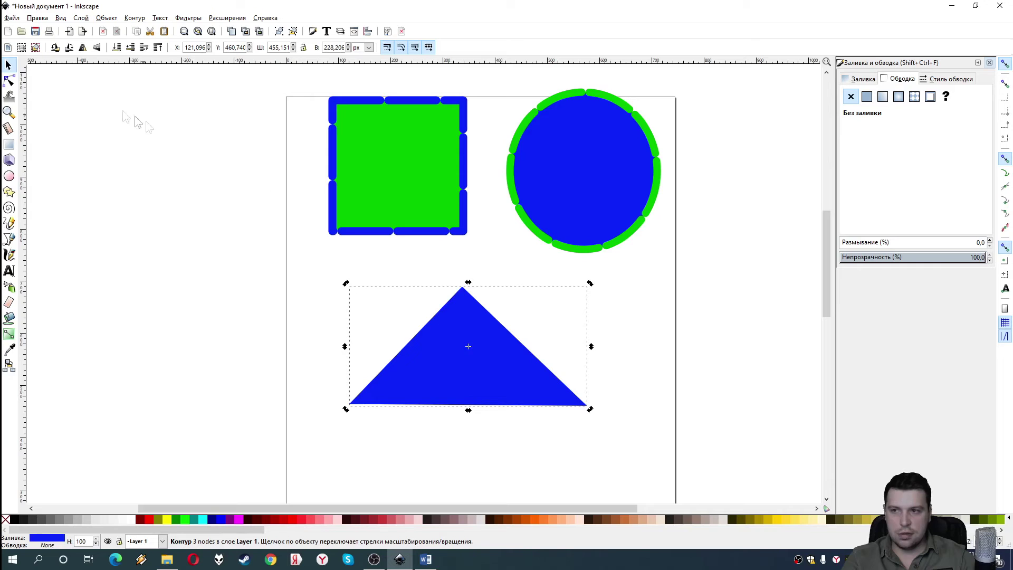
{"action": "left_click", "coordinate": [11, 83]}
{"action": "left_click_drag", "start_coordinate": [462, 287], "coordinate": [472, 288]}
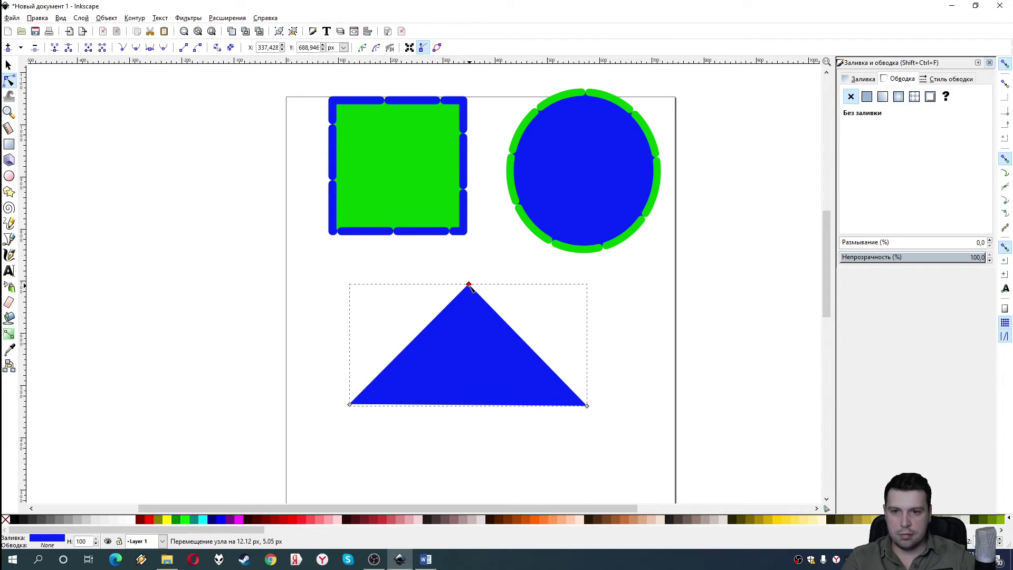
{"action": "left_click_drag", "start_coordinate": [471, 287], "coordinate": [471, 288]}
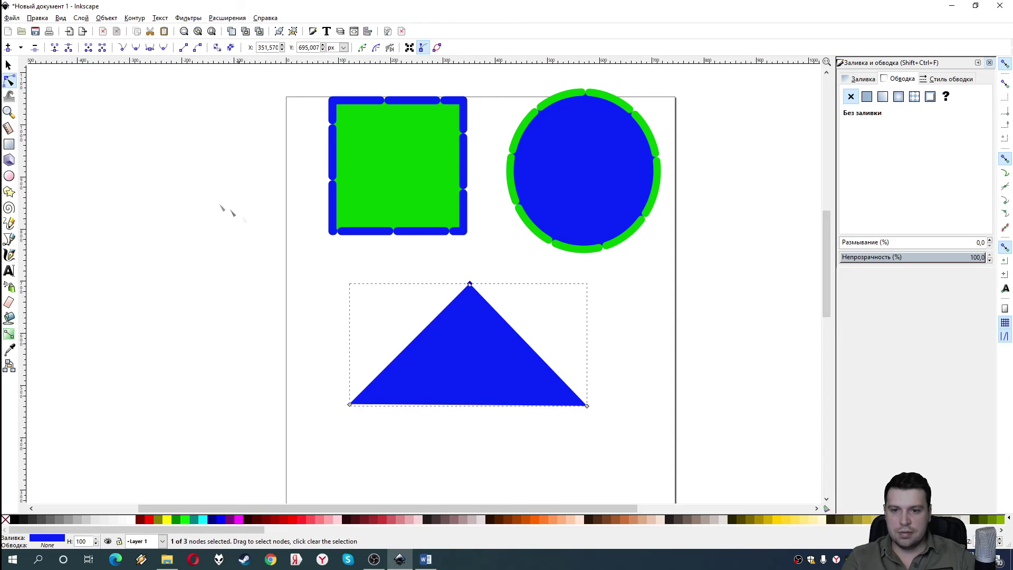
{"action": "left_click", "coordinate": [9, 65]}
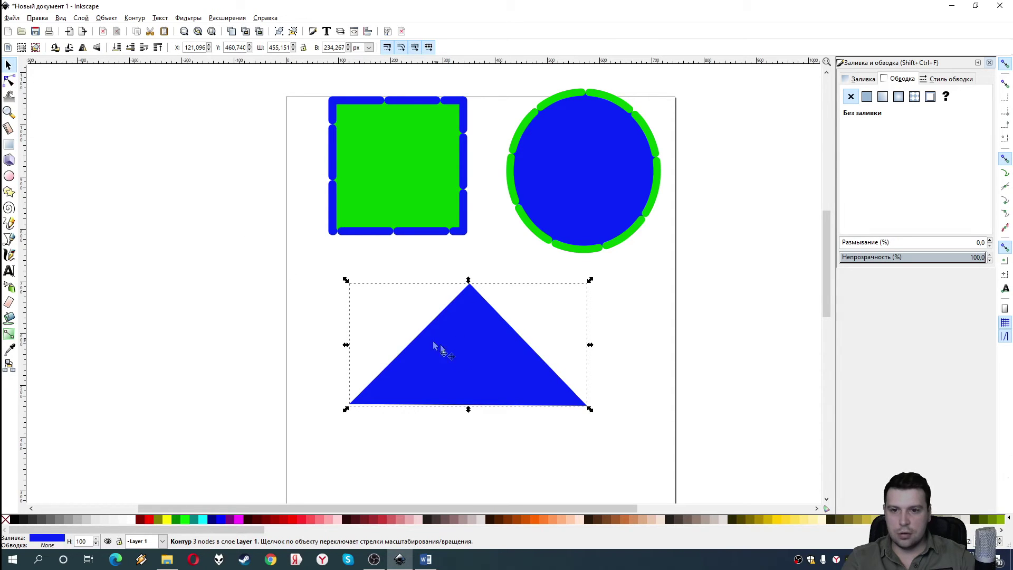
{"action": "left_click_drag", "start_coordinate": [477, 367], "coordinate": [479, 352]}
Step: Draw a tall blue rectangle shaft beneath the triangle
{"action": "scroll", "coordinate": [387, 340], "scroll_direction": "down", "scroll_amount": 2}
{"action": "scroll", "coordinate": [409, 366], "scroll_direction": "down", "scroll_amount": 2}
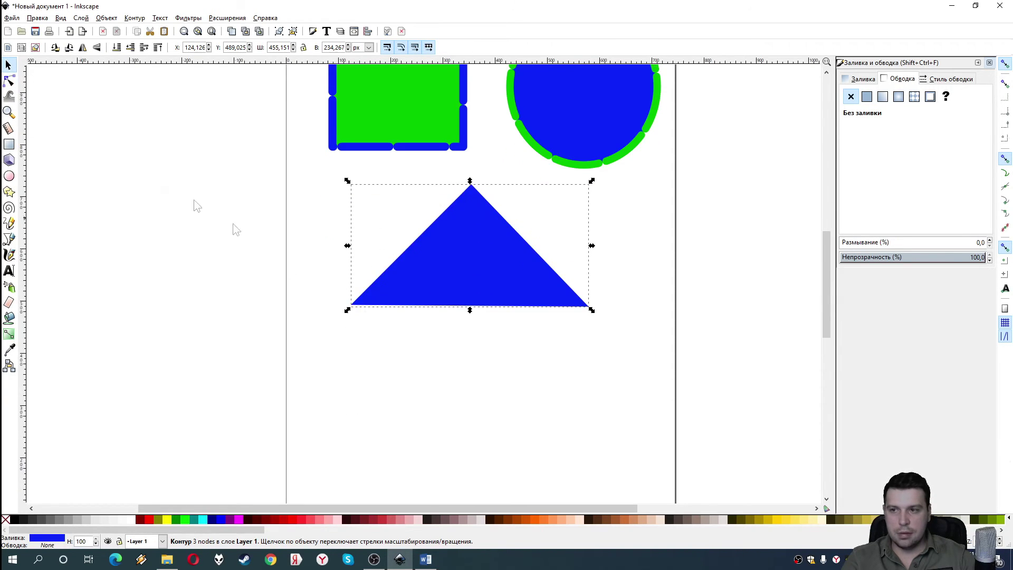
{"action": "left_click", "coordinate": [9, 144]}
{"action": "left_click_drag", "start_coordinate": [440, 306], "coordinate": [511, 508]}
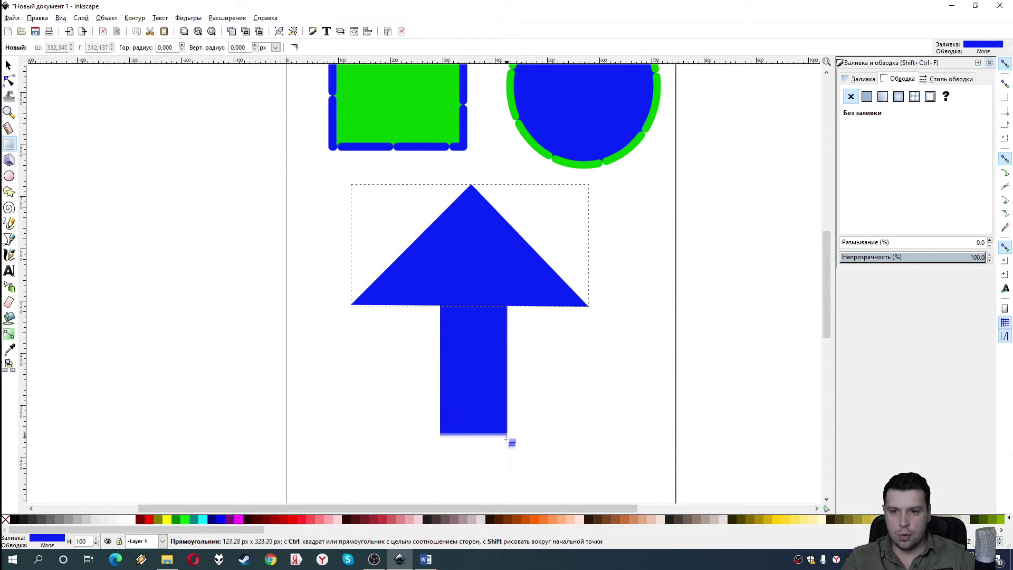
{"action": "left_click", "coordinate": [9, 65]}
{"action": "left_click_drag", "start_coordinate": [458, 351], "coordinate": [454, 350]}
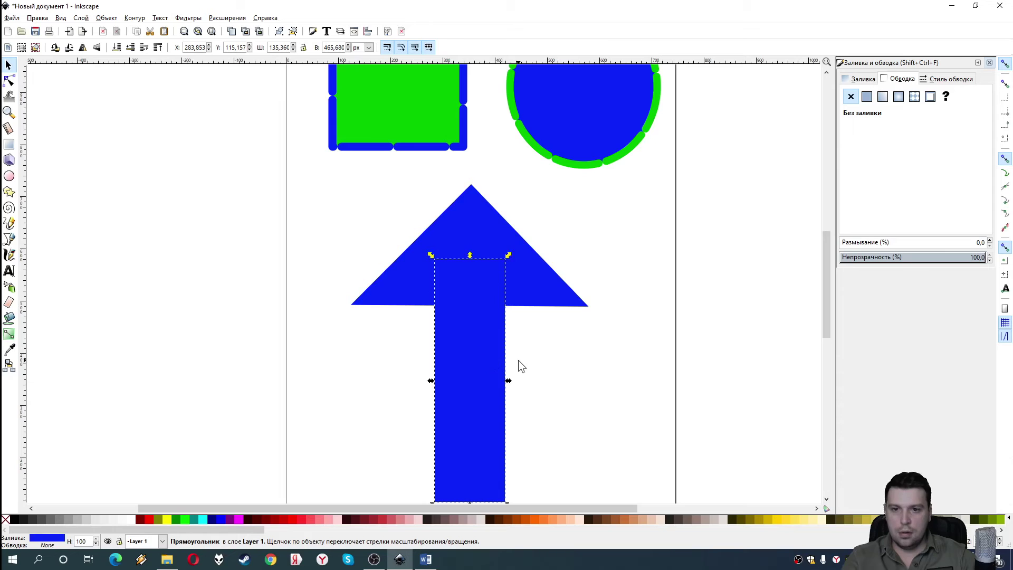
Step: Raise the circle slightly and select the triangle and shaft together
{"action": "left_click", "coordinate": [629, 407]}
{"action": "scroll", "coordinate": [574, 361], "scroll_direction": "down", "scroll_amount": 2}
{"action": "scroll", "coordinate": [574, 361], "scroll_direction": "up", "scroll_amount": 1}
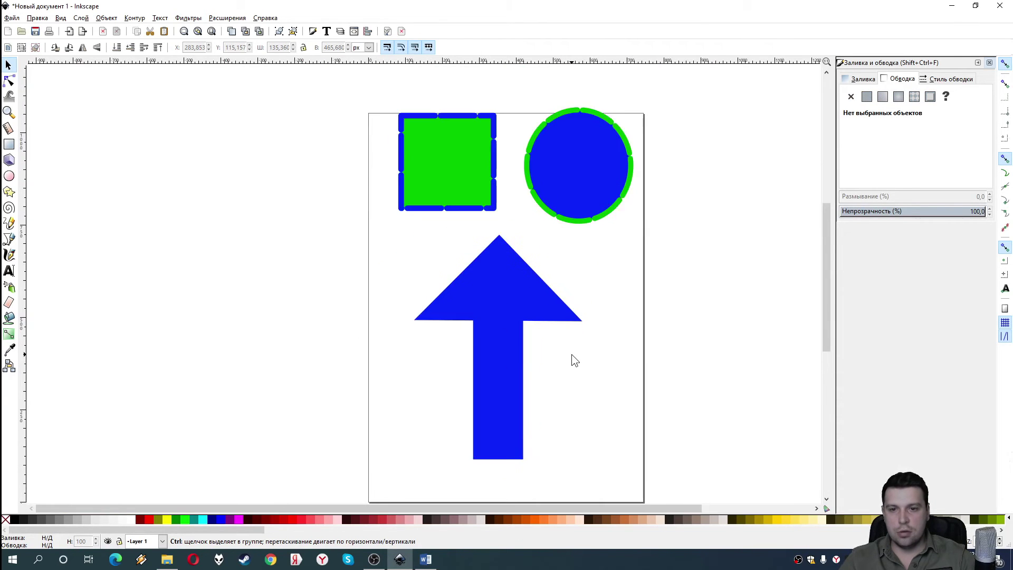
{"action": "left_click_drag", "start_coordinate": [387, 222], "coordinate": [626, 480]}
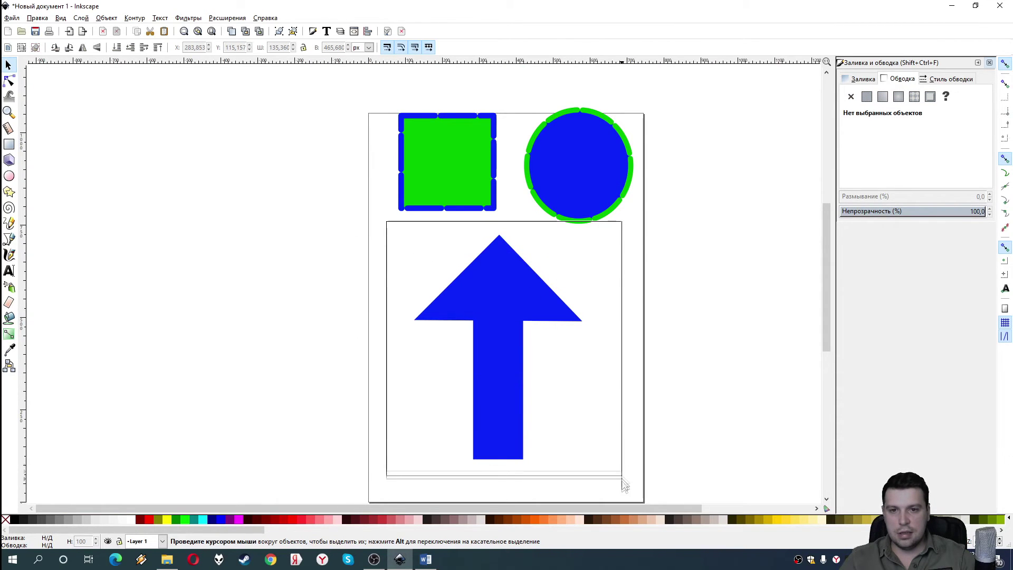
{"action": "left_click_drag", "start_coordinate": [575, 191], "coordinate": [571, 159]}
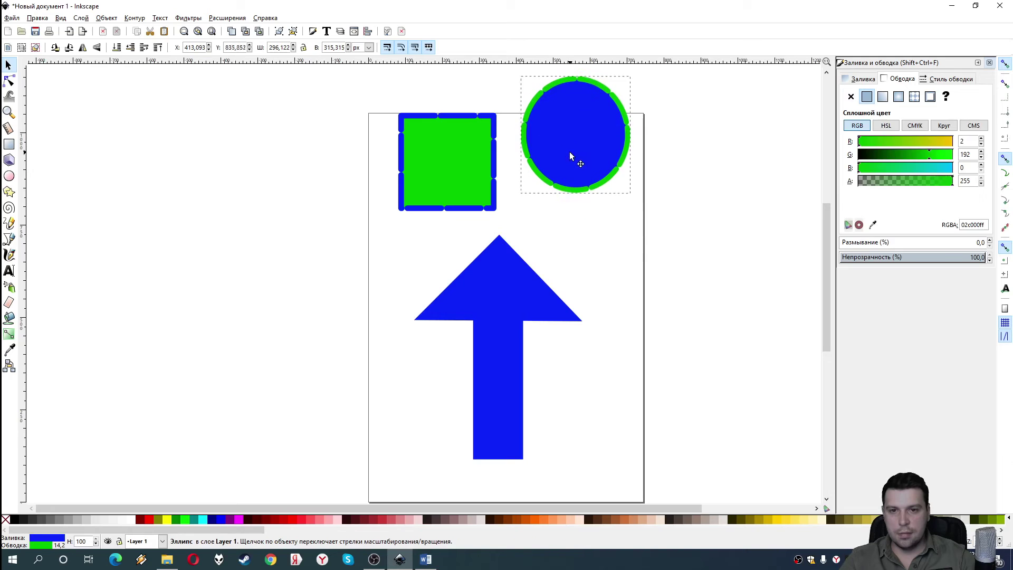
{"action": "left_click", "coordinate": [596, 290]}
{"action": "left_click_drag", "start_coordinate": [403, 223], "coordinate": [629, 475]}
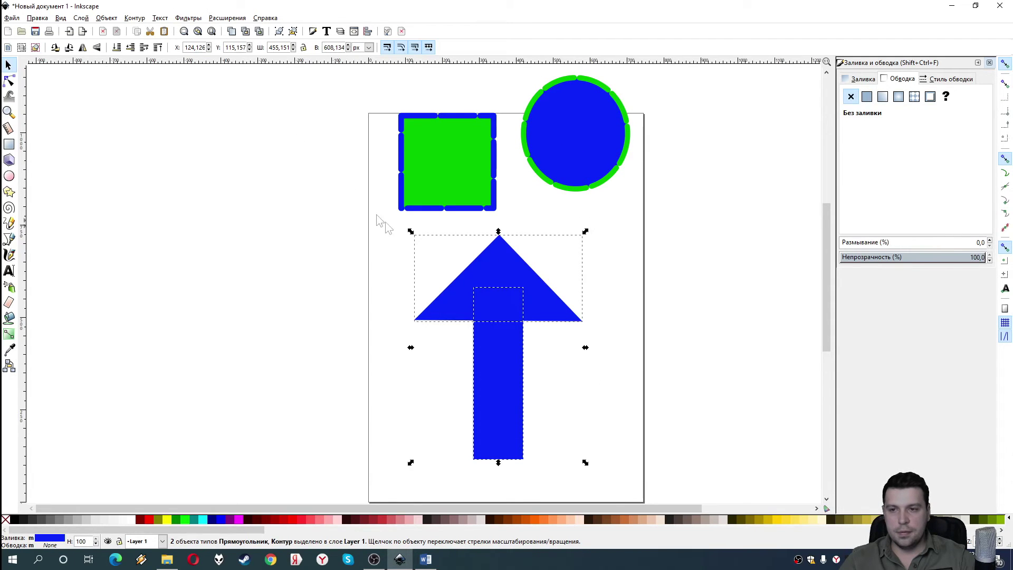
Step: Group the triangle and shaft, and scale the arrow narrower and shorter
{"action": "left_click", "coordinate": [105, 18]}
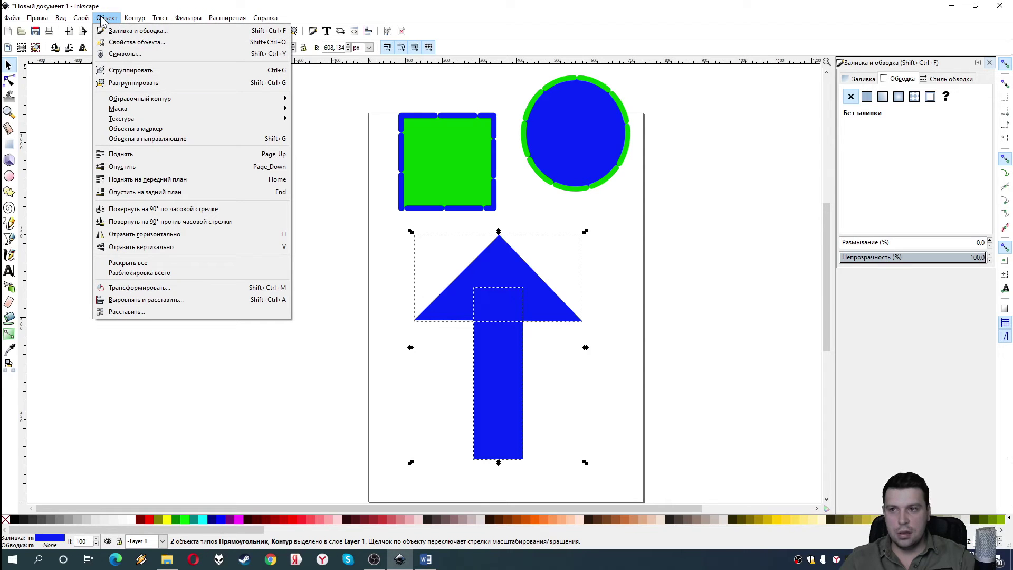
{"action": "left_click", "coordinate": [124, 70]}
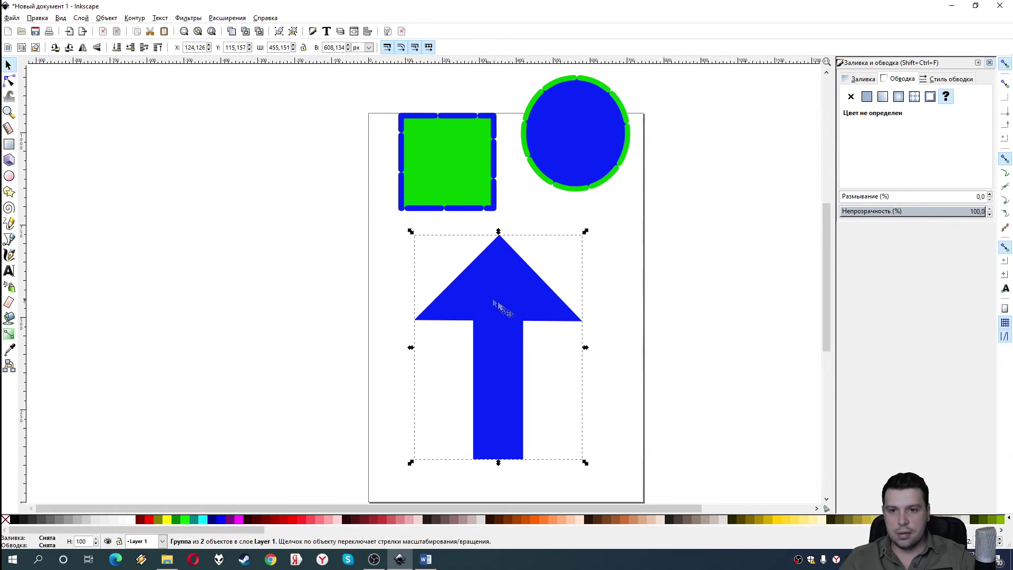
{"action": "mouse_move", "coordinate": [412, 232]}
{"action": "left_mouse_down"}
{"action": "mouse_move", "coordinate": [491, 278]}
{"action": "mouse_move", "coordinate": [462, 260]}
{"action": "left_mouse_up"}
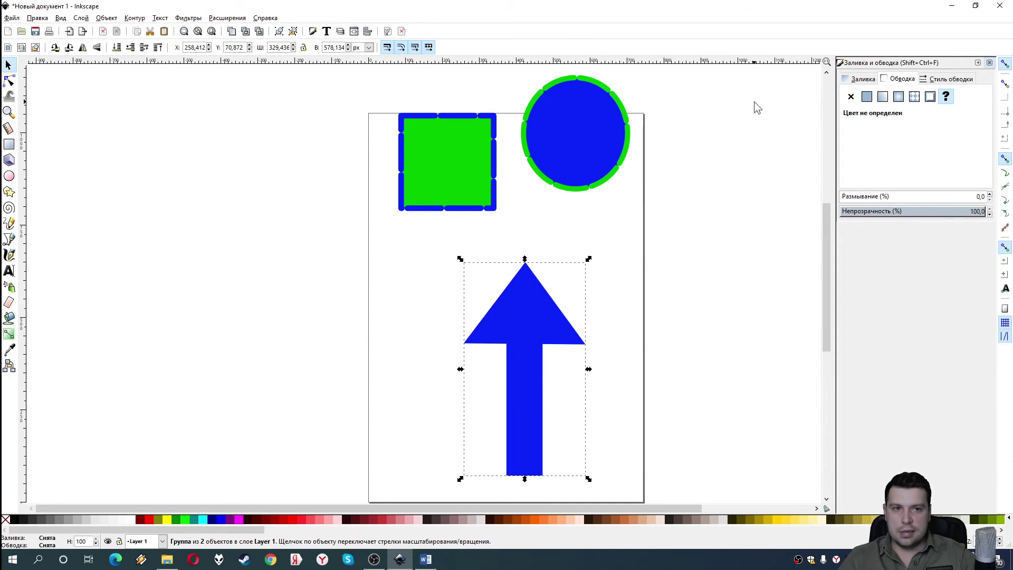
Step: Give the arrow a flat magenta outline, then undo the colour change
{"action": "left_click", "coordinate": [867, 97]}
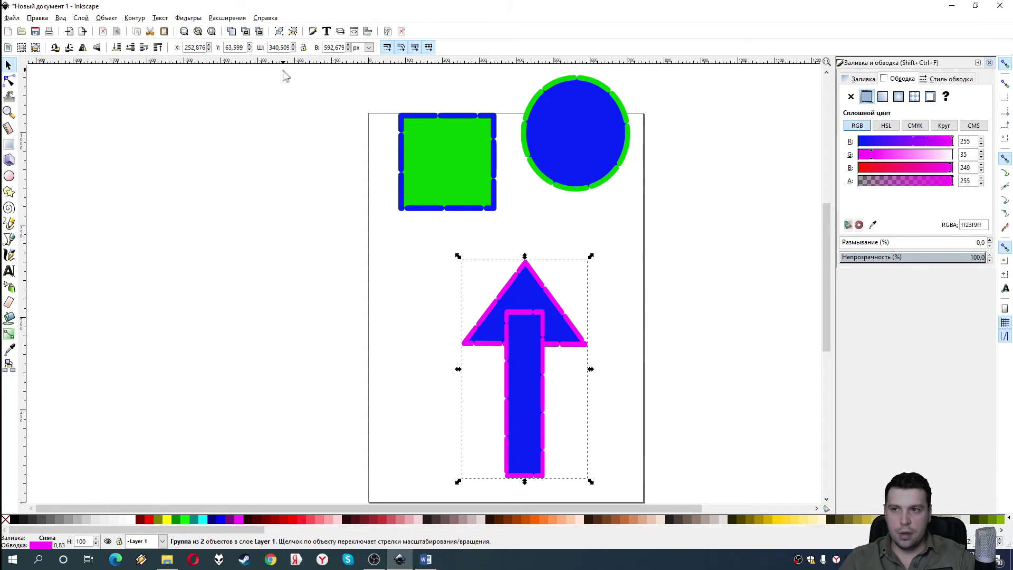
{"action": "left_click", "coordinate": [37, 18]}
{"action": "left_click", "coordinate": [40, 29]}
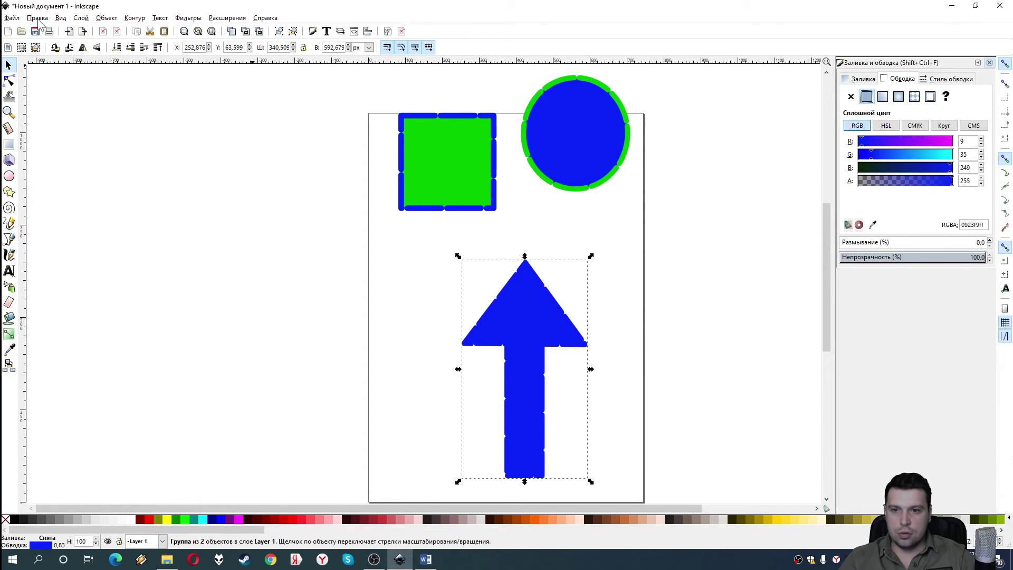
Step: Undo the arrow's outline and resizing, then ungroup the triangle and shaft
{"action": "left_click", "coordinate": [37, 17]}
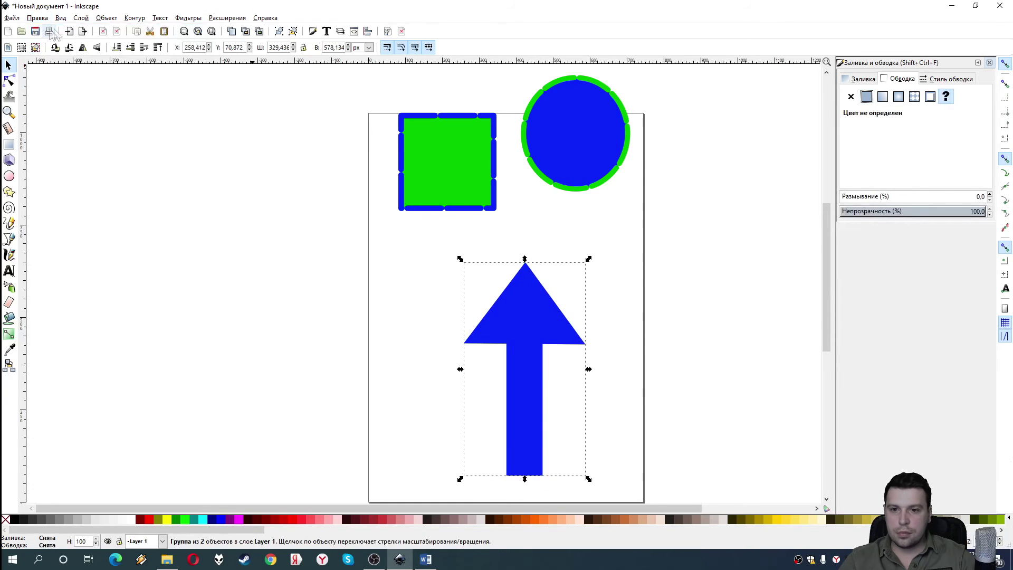
{"action": "key", "text": "ctrl+z"}
{"action": "left_click", "coordinate": [106, 18]}
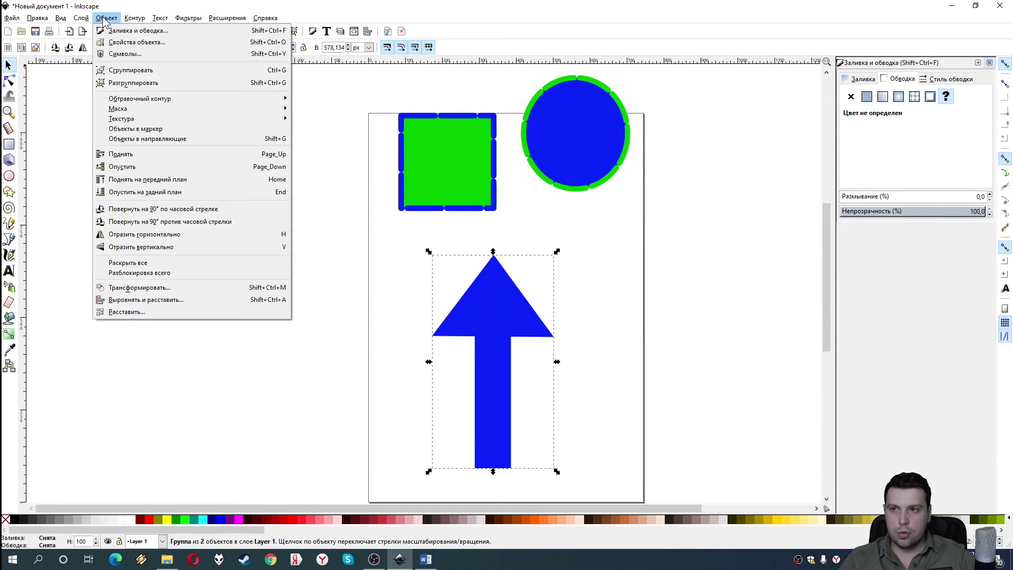
{"action": "left_click", "coordinate": [133, 83]}
{"action": "left_click", "coordinate": [596, 335]}
Step: Recolour the shaft cyan and nudge it slightly right under the triangle
{"action": "left_click_drag", "start_coordinate": [486, 354], "coordinate": [496, 273]}
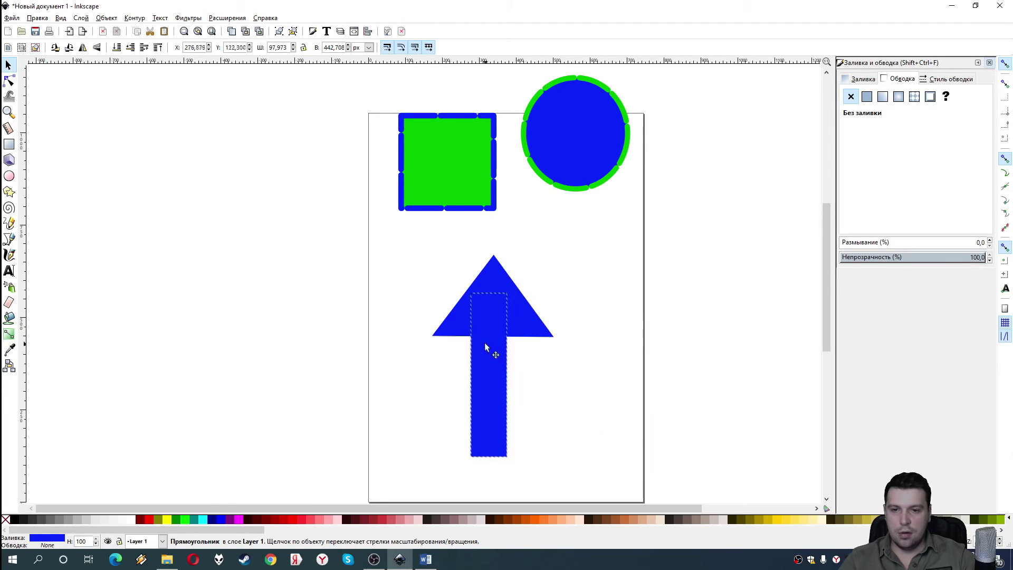
{"action": "left_click_drag", "start_coordinate": [496, 273], "coordinate": [487, 355]}
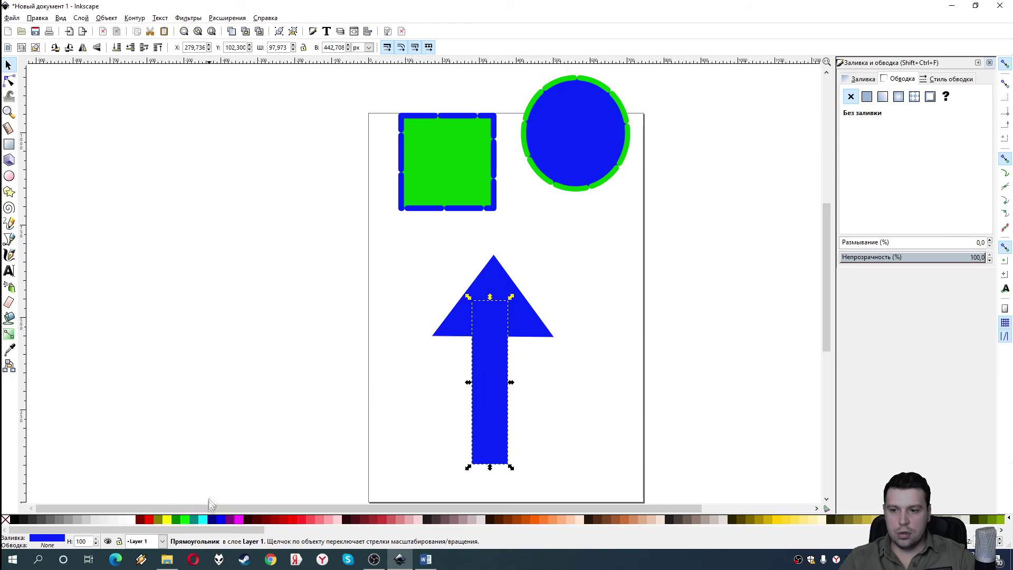
{"action": "left_click", "coordinate": [200, 520]}
{"action": "left_click_drag", "start_coordinate": [507, 434], "coordinate": [489, 404]}
{"action": "left_click", "coordinate": [599, 382]}
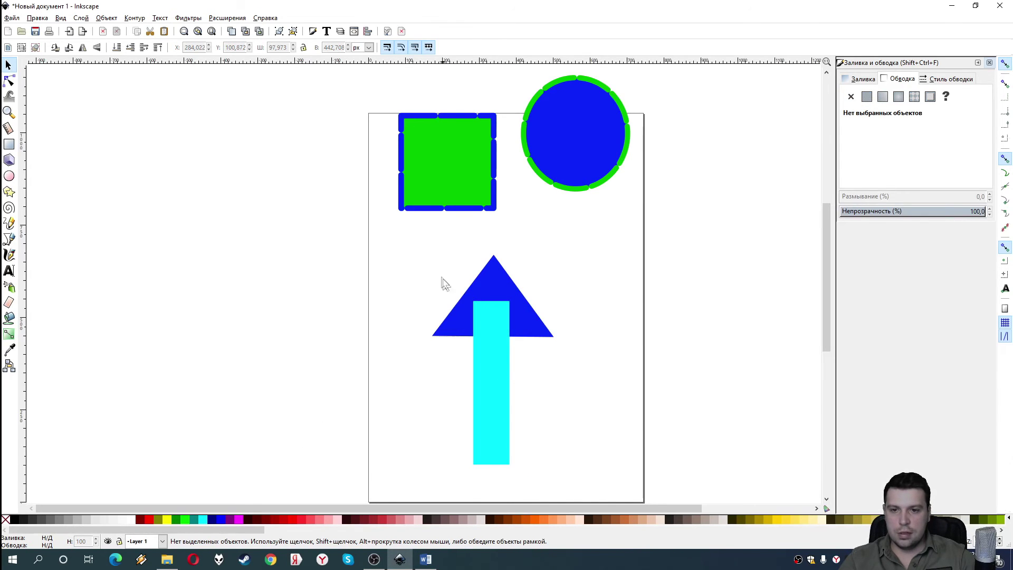
Step: Regroup the triangle and cyan shaft and shift the arrow slightly
{"action": "left_click_drag", "start_coordinate": [425, 258], "coordinate": [592, 483]}
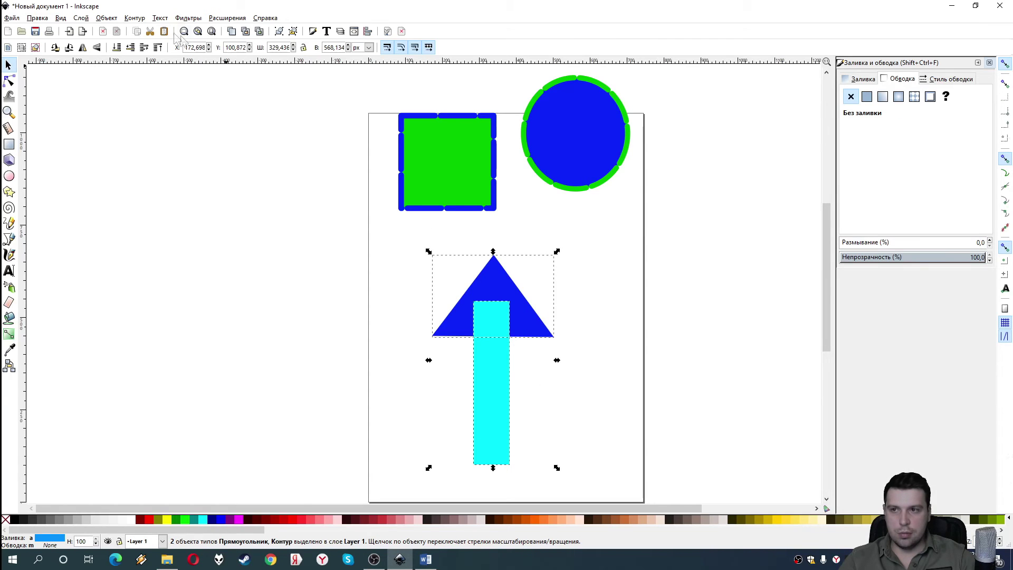
{"action": "left_click", "coordinate": [105, 18]}
{"action": "left_click", "coordinate": [127, 69]}
{"action": "mouse_move", "coordinate": [480, 329]}
{"action": "left_mouse_down"}
{"action": "mouse_move", "coordinate": [402, 317]}
{"action": "mouse_move", "coordinate": [503, 326]}
{"action": "left_mouse_up"}
{"action": "left_click", "coordinate": [599, 338]}
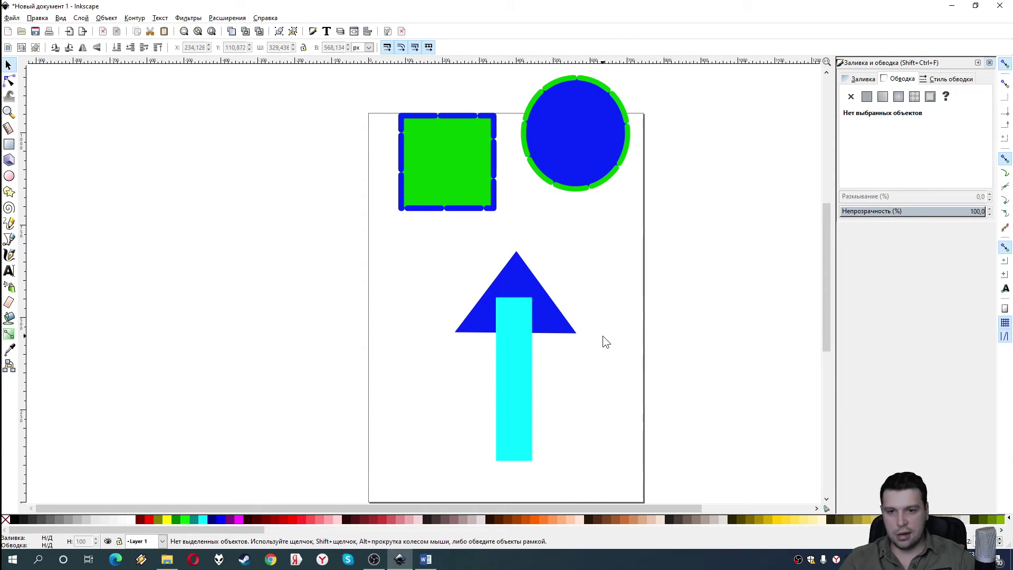
{"action": "left_click", "coordinate": [106, 18]}
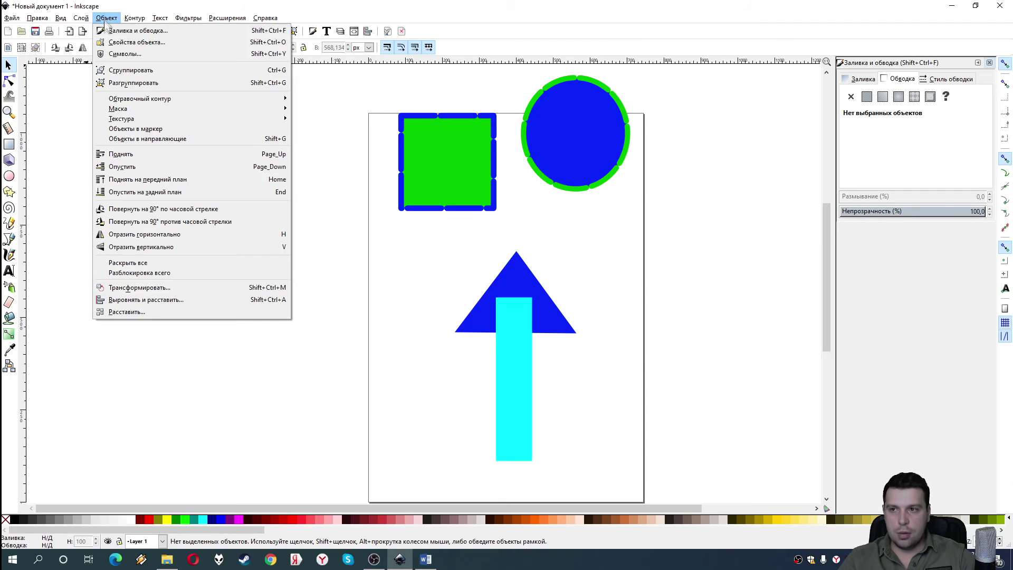
Step: Move the arrow group left and up, then ungroup it
{"action": "left_click", "coordinate": [120, 80]}
{"action": "left_click", "coordinate": [506, 338]}
{"action": "left_click_drag", "start_coordinate": [511, 343], "coordinate": [470, 333]}
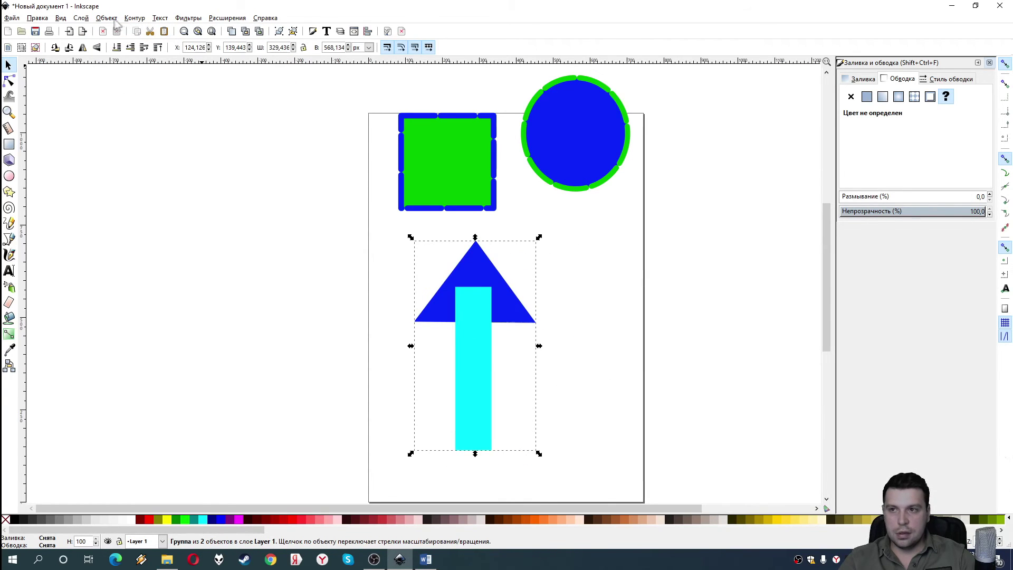
{"action": "left_click", "coordinate": [106, 17]}
{"action": "left_click", "coordinate": [120, 79]}
Step: Select both the blue triangle and the cyan bar for a path operation
{"action": "left_click", "coordinate": [575, 344]}
{"action": "left_click", "coordinate": [457, 348]}
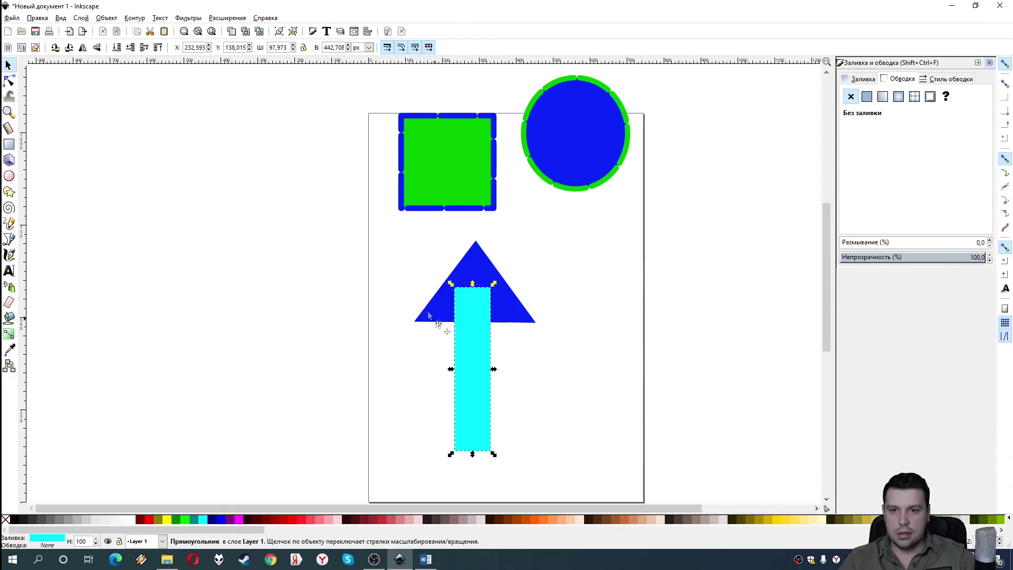
{"action": "left_click_drag", "start_coordinate": [394, 230], "coordinate": [579, 490]}
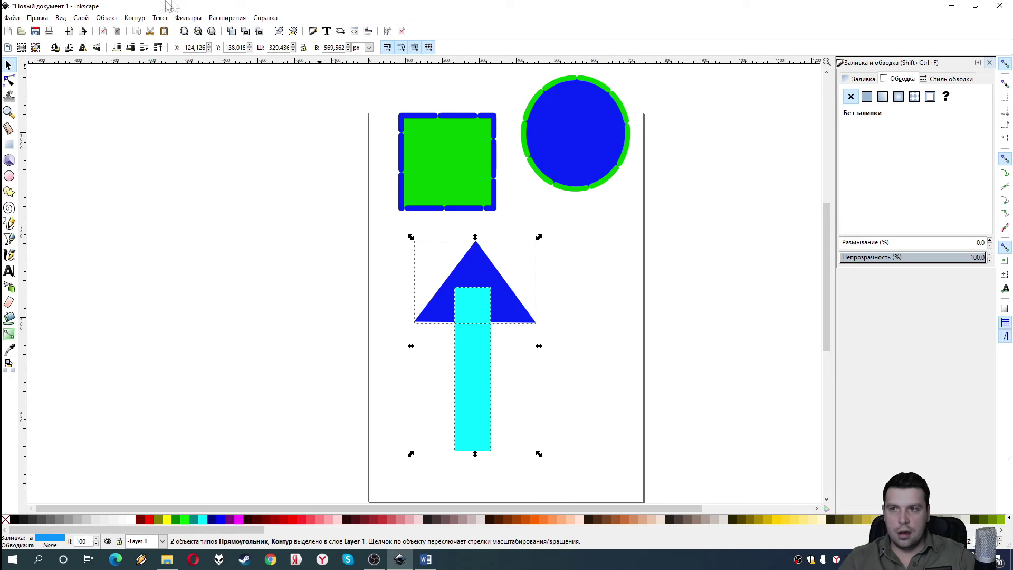
{"action": "left_click", "coordinate": [134, 18]}
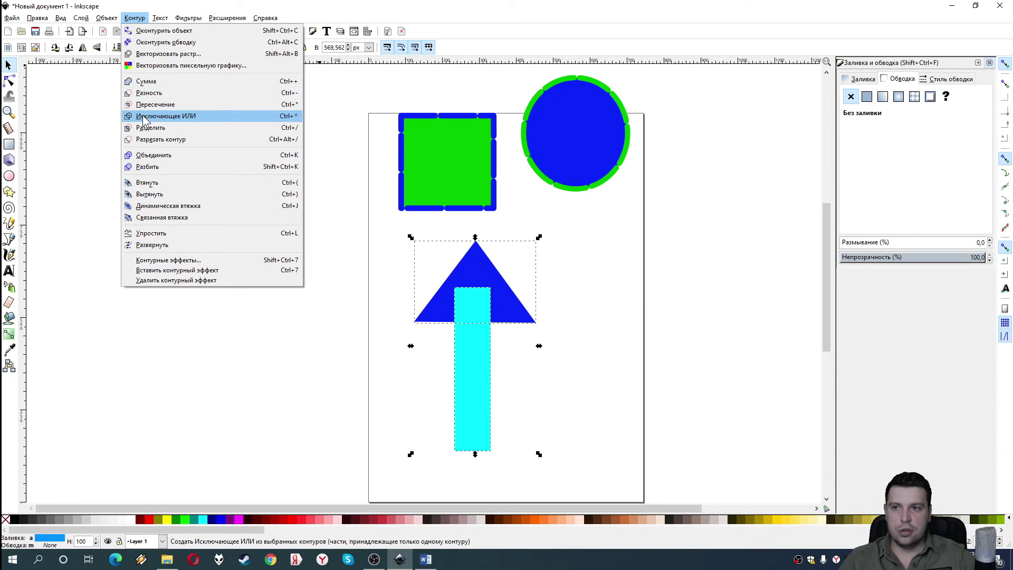
Step: Union the triangle and bar into one arrow, narrow it, and add a solid magenta outline
{"action": "left_click", "coordinate": [150, 82]}
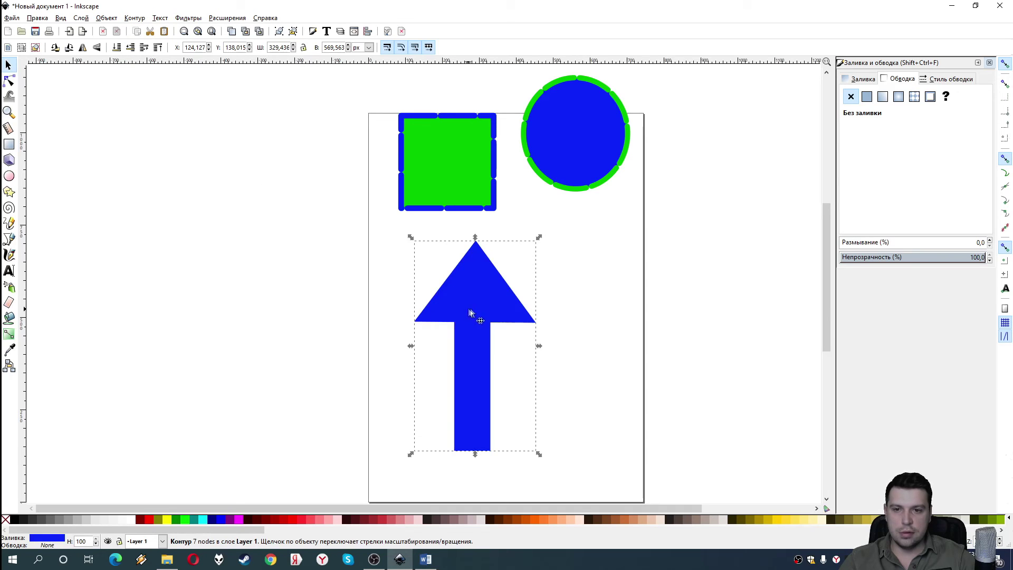
{"action": "left_click_drag", "start_coordinate": [466, 315], "coordinate": [506, 316]}
{"action": "left_click_drag", "start_coordinate": [452, 239], "coordinate": [472, 224]}
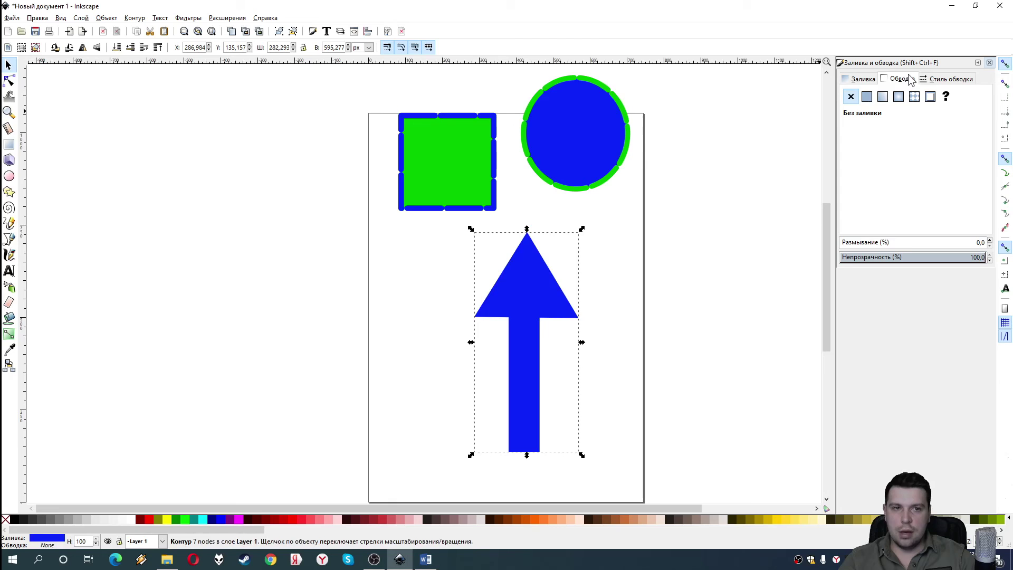
{"action": "left_click", "coordinate": [867, 97]}
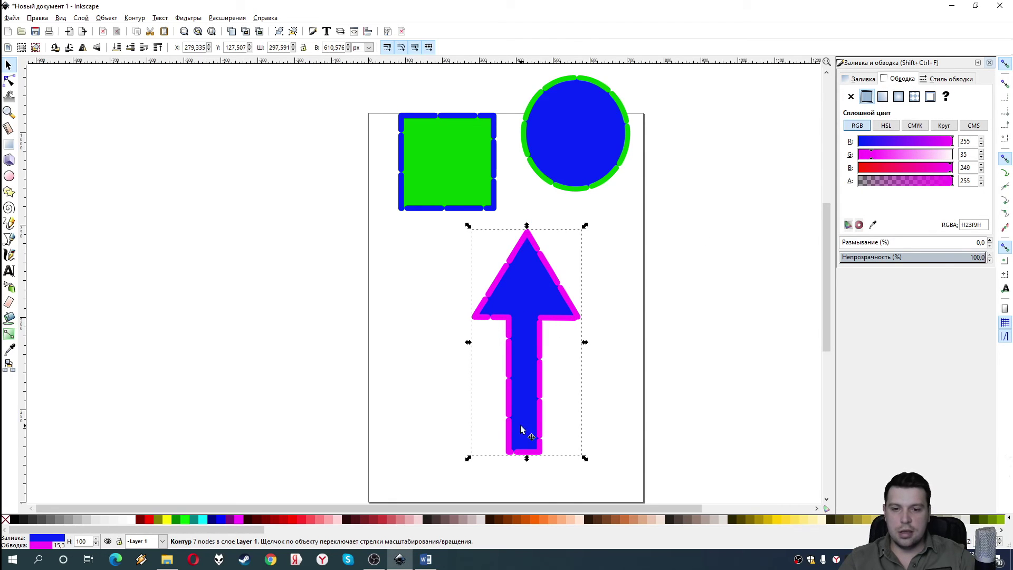
Step: Shorten the arrow from its bottom end and place it back below the square
{"action": "left_click_drag", "start_coordinate": [528, 302], "coordinate": [315, 151]}
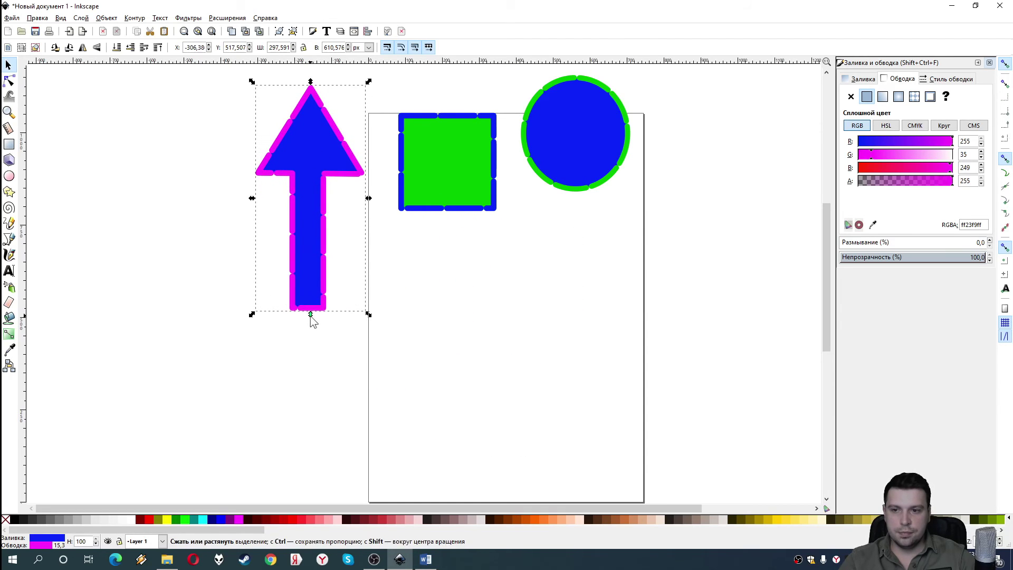
{"action": "left_click_drag", "start_coordinate": [310, 314], "coordinate": [310, 277]}
{"action": "mouse_move", "coordinate": [300, 199]}
{"action": "left_mouse_down"}
{"action": "mouse_move", "coordinate": [498, 364]}
{"action": "mouse_move", "coordinate": [454, 357]}
{"action": "left_mouse_up"}
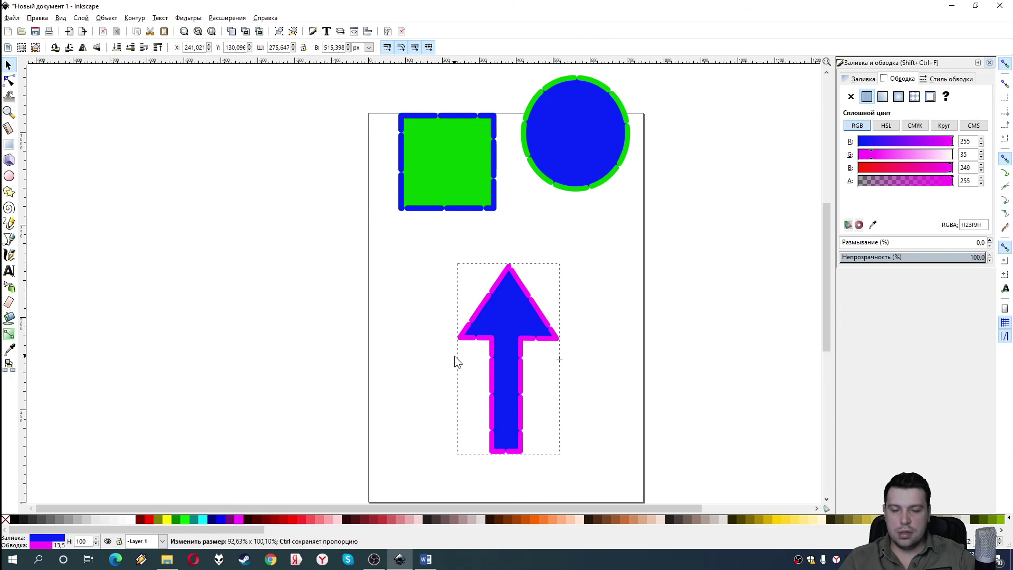
{"action": "left_click", "coordinate": [608, 307]}
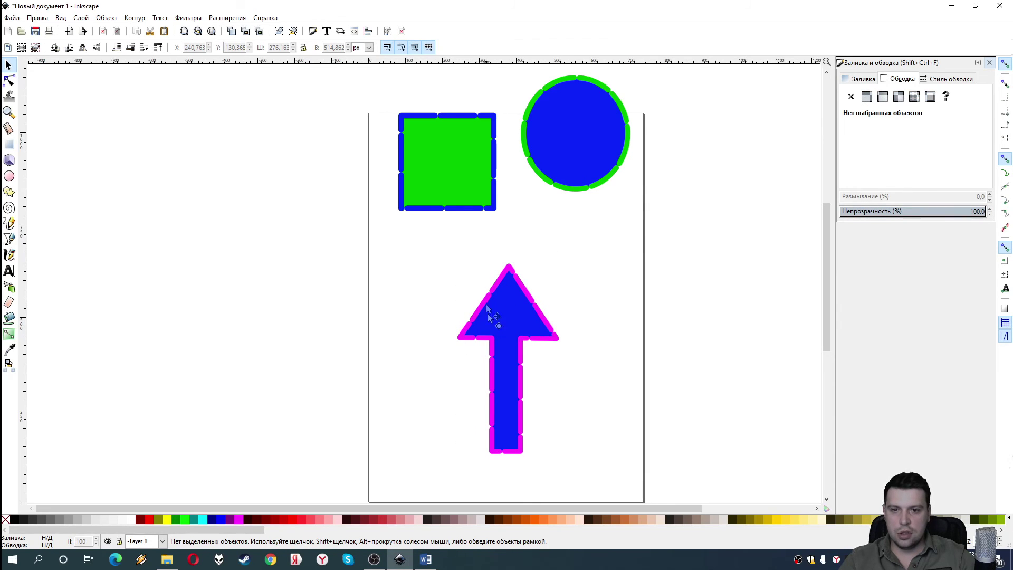
Step: Draw a cyan circle without outline and shrink it into the arrowhead
{"action": "left_click", "coordinate": [9, 176]}
{"action": "left_click_drag", "start_coordinate": [400, 236], "coordinate": [473, 303]}
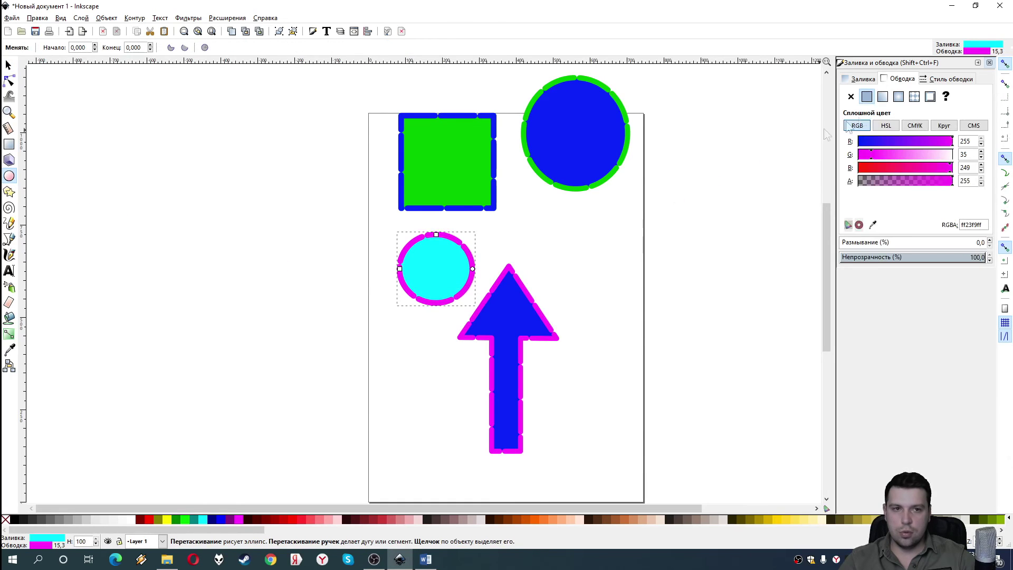
{"action": "left_click", "coordinate": [851, 96]}
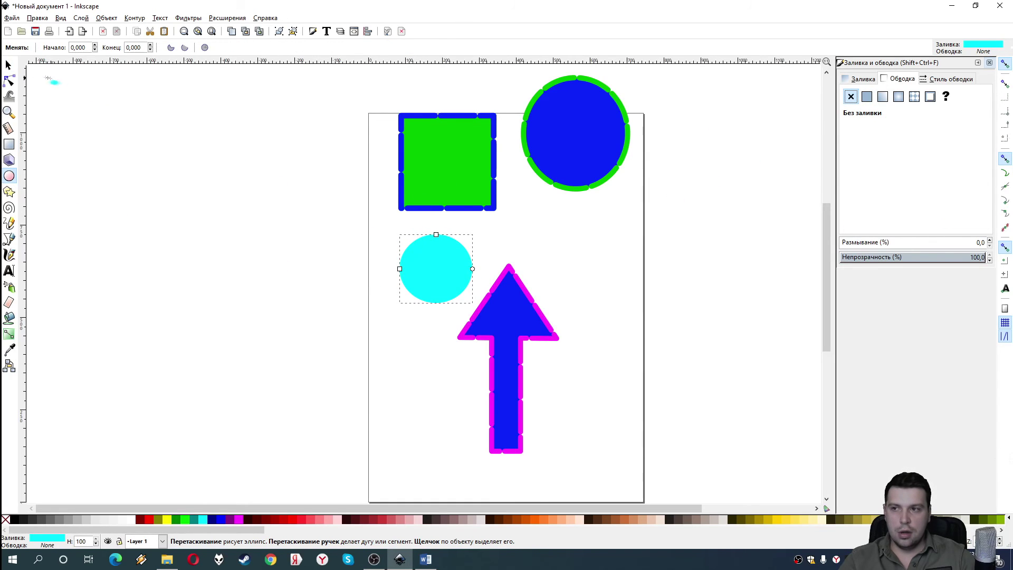
{"action": "left_click", "coordinate": [9, 65]}
{"action": "mouse_move", "coordinate": [395, 231]}
{"action": "left_mouse_down"}
{"action": "mouse_move", "coordinate": [448, 282]}
{"action": "mouse_move", "coordinate": [506, 315]}
{"action": "left_mouse_up"}
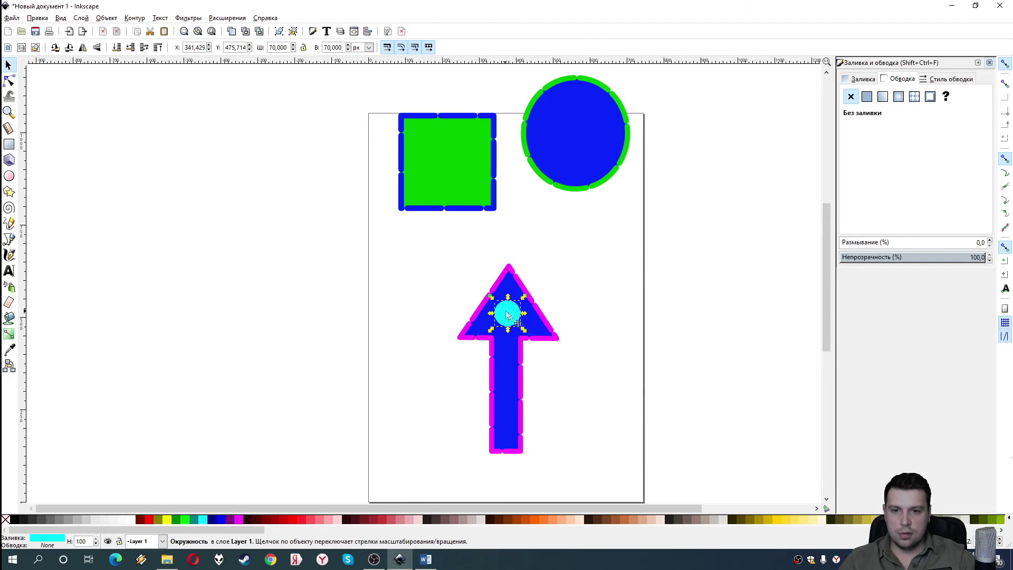
Step: Subtract the circle from the arrow with Path Difference to cut the hole
{"action": "left_click_drag", "start_coordinate": [436, 231], "coordinate": [607, 478]}
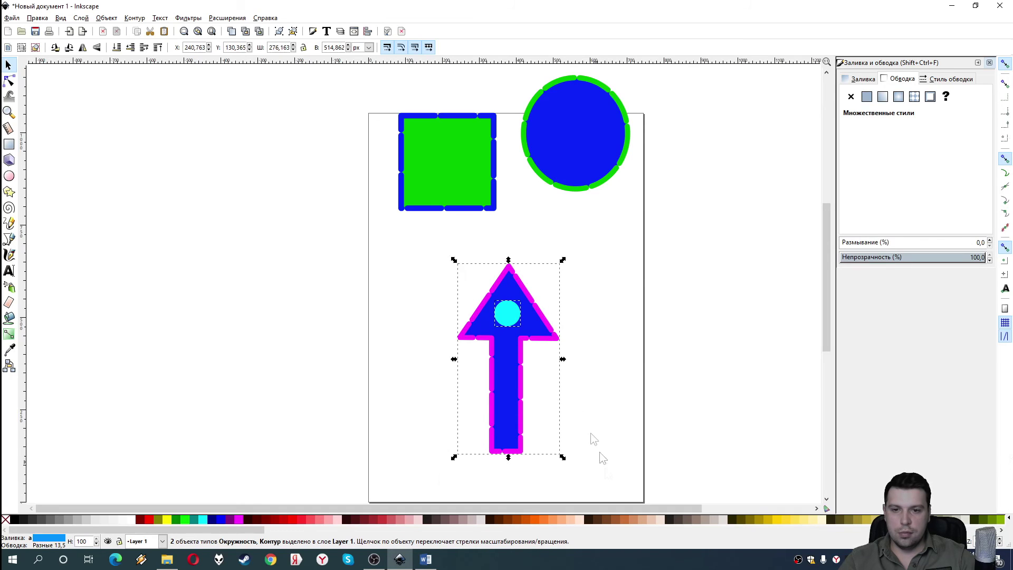
{"action": "left_click", "coordinate": [134, 18]}
{"action": "left_click", "coordinate": [164, 96]}
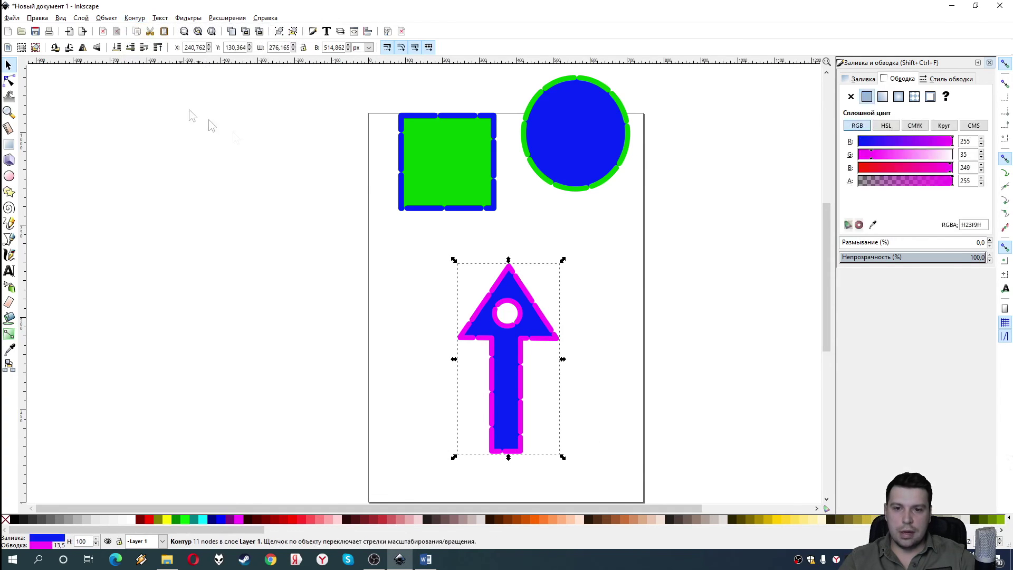
{"action": "left_click", "coordinate": [611, 301]}
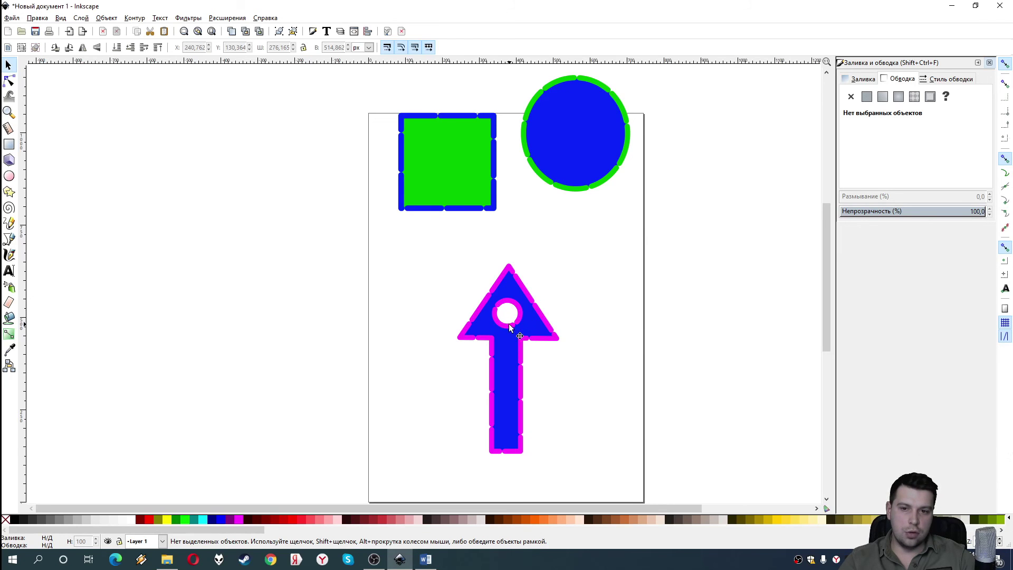
Step: Reposition the holed arrow near the page centre below the square and shrink it
{"action": "left_click_drag", "start_coordinate": [508, 351], "coordinate": [464, 238]}
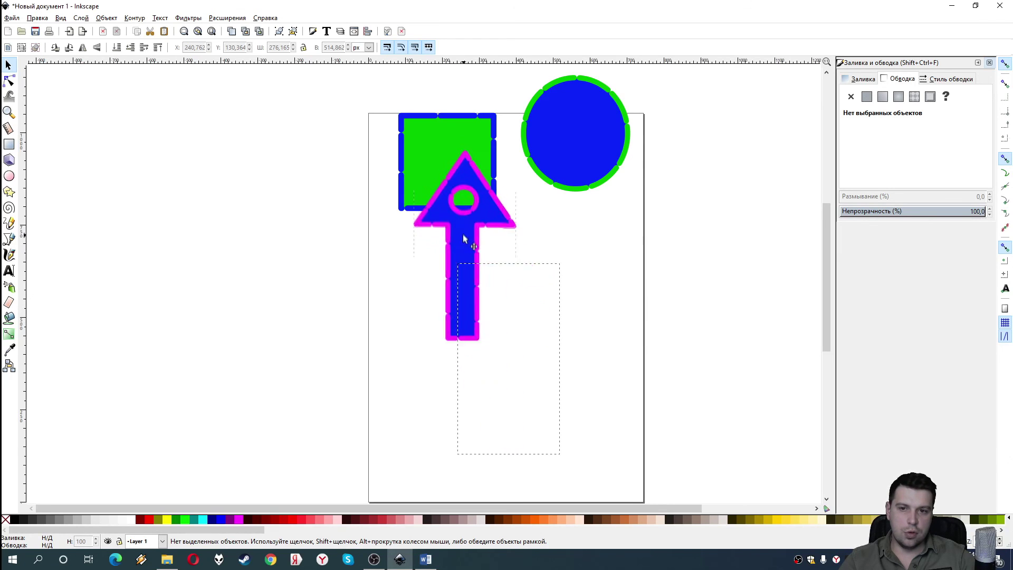
{"action": "mouse_move", "coordinate": [463, 238]}
{"action": "left_mouse_down"}
{"action": "mouse_move", "coordinate": [397, 239]}
{"action": "mouse_move", "coordinate": [499, 391]}
{"action": "left_mouse_up"}
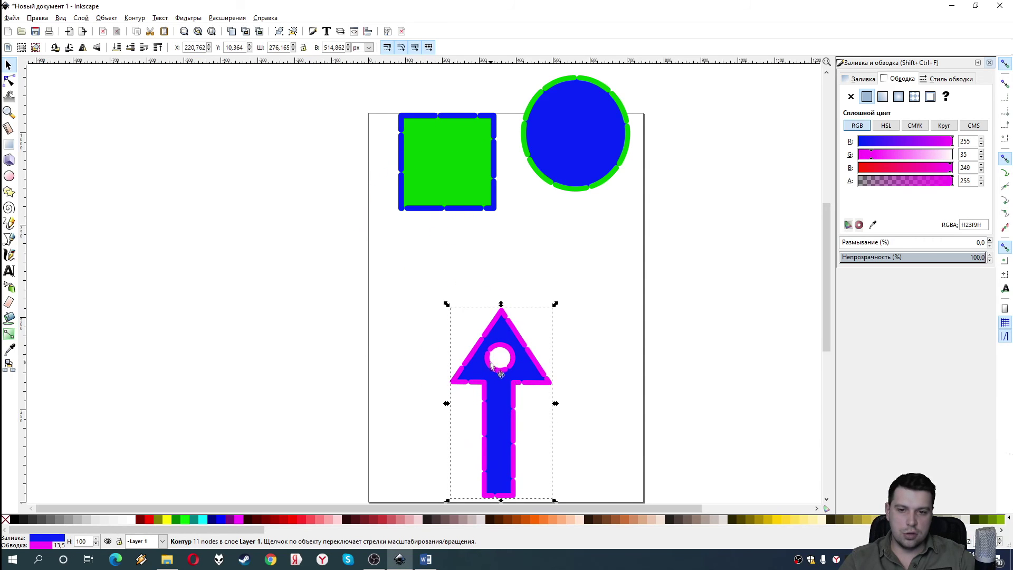
{"action": "left_click_drag", "start_coordinate": [490, 363], "coordinate": [554, 359]}
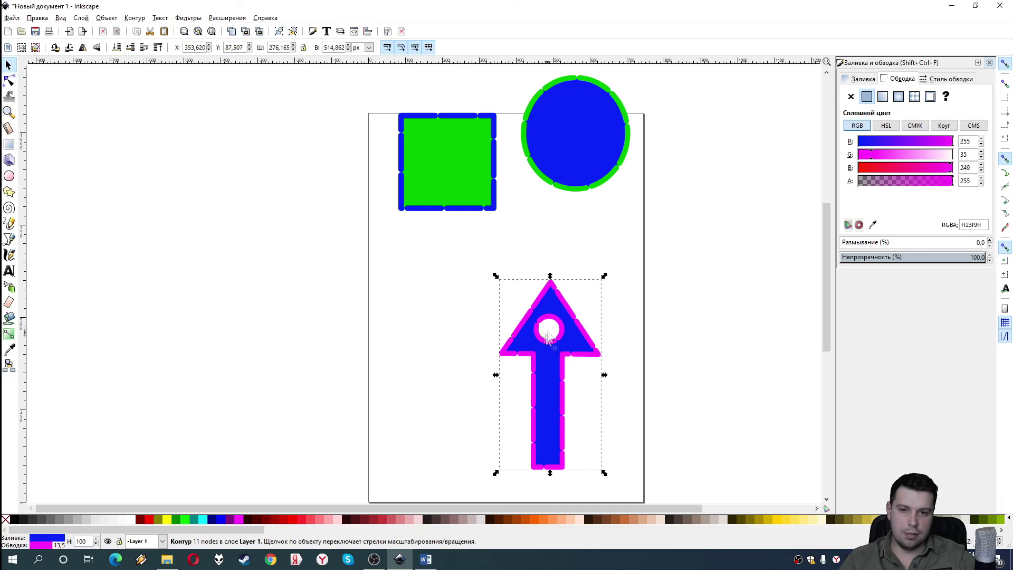
{"action": "left_click_drag", "start_coordinate": [547, 337], "coordinate": [523, 327]}
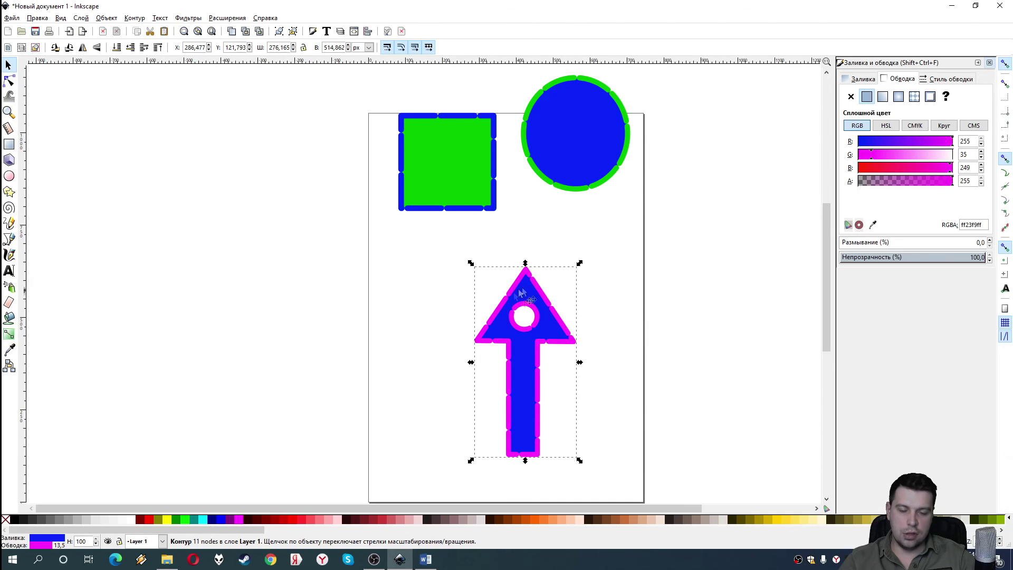
{"action": "key", "text": "ctrl+z"}
{"action": "key", "text": "ctrl+z"}
{"action": "key", "text": "ctrl+z"}
{"action": "key", "text": "ctrl+z"}
{"action": "key", "text": "ctrl+z"}
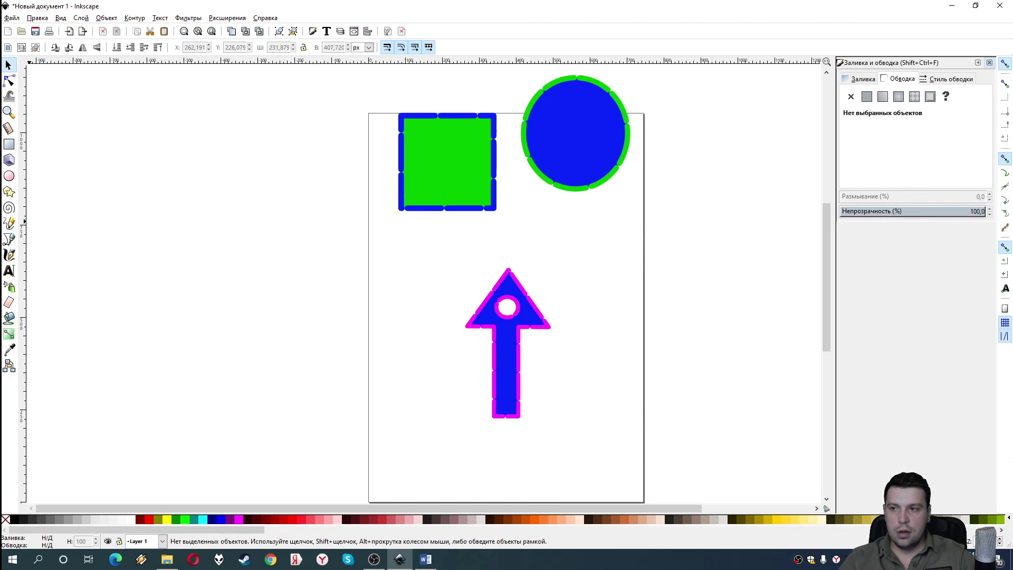
{"action": "left_click", "coordinate": [9, 144]}
Step: Draw a tall cyan rectangle left of the arrow and convert it to a path
{"action": "left_click_drag", "start_coordinate": [387, 301], "coordinate": [431, 421]}
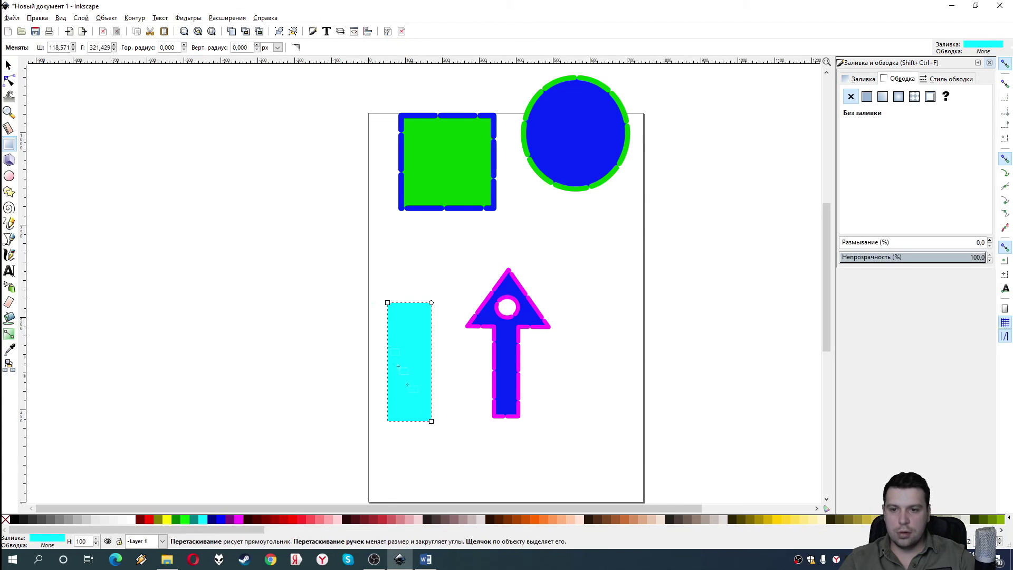
{"action": "left_click", "coordinate": [8, 65]}
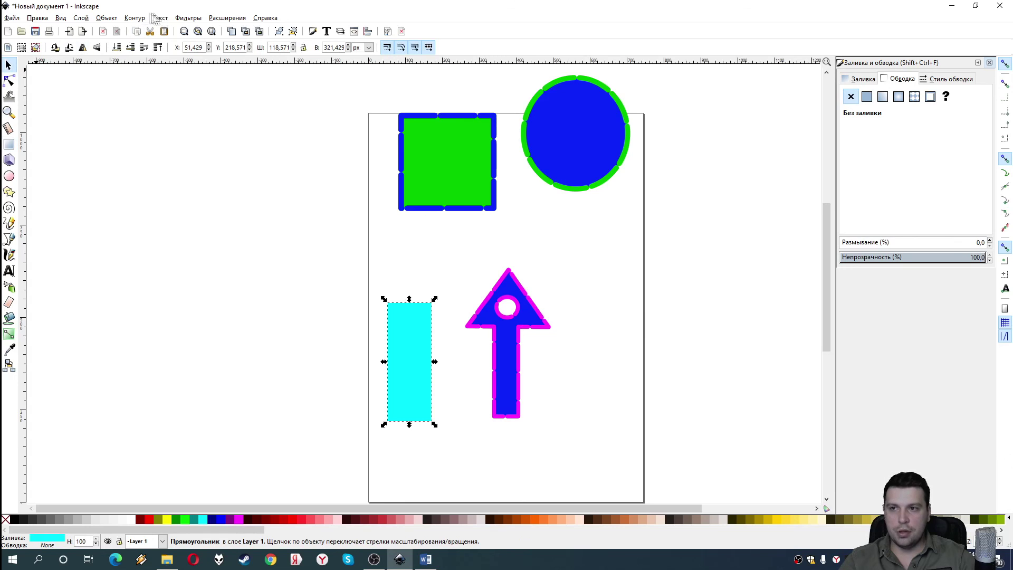
{"action": "left_click", "coordinate": [135, 18]}
{"action": "left_click", "coordinate": [141, 30]}
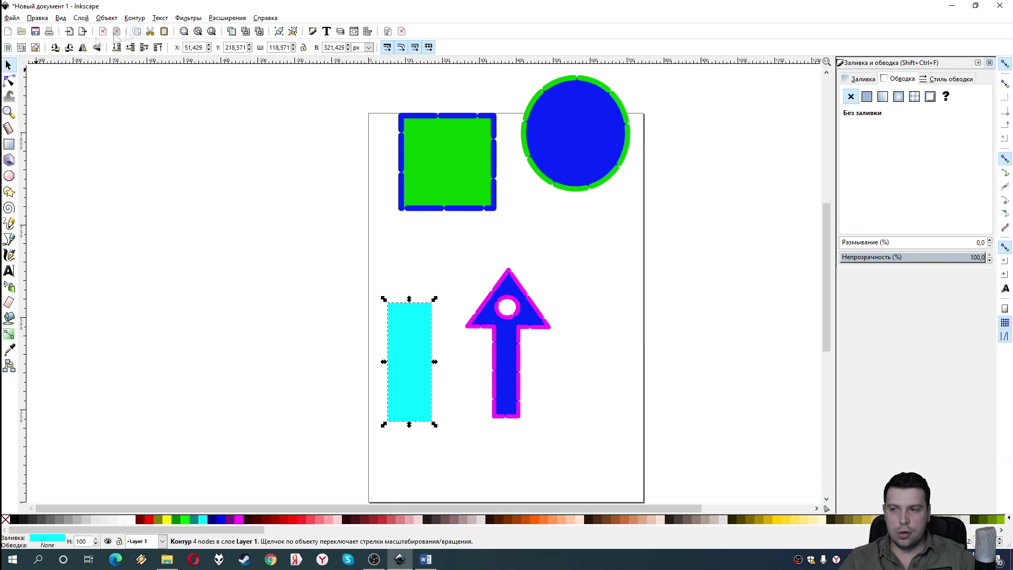
Step: Drag the rectangle's corner nodes inward into a narrow, tall triangle spike
{"action": "left_click", "coordinate": [8, 80]}
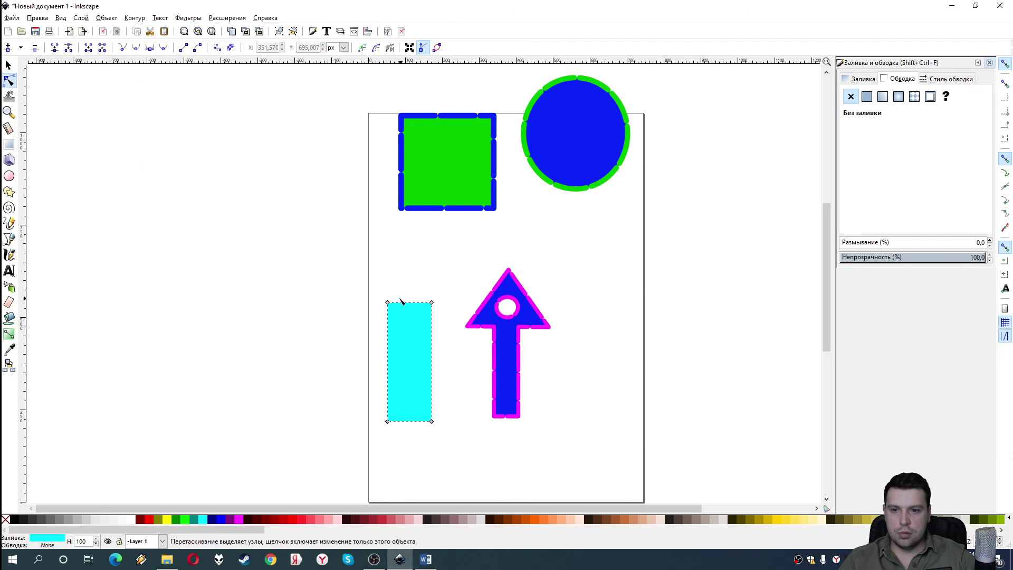
{"action": "left_click_drag", "start_coordinate": [388, 303], "coordinate": [408, 304]}
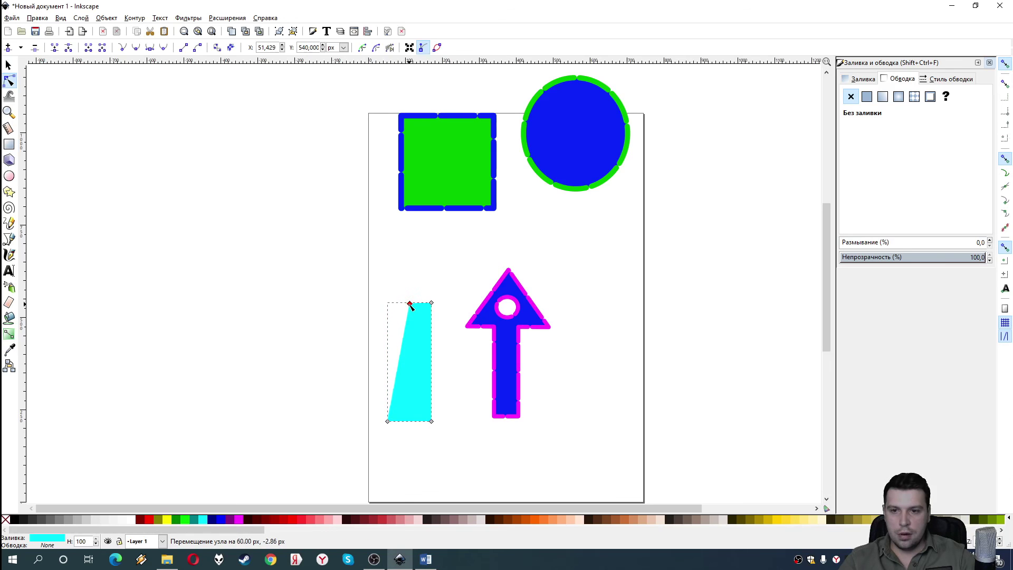
{"action": "mouse_move", "coordinate": [407, 303]}
{"action": "left_mouse_down"}
{"action": "mouse_move", "coordinate": [388, 303]}
{"action": "mouse_move", "coordinate": [407, 334]}
{"action": "mouse_move", "coordinate": [423, 316]}
{"action": "mouse_move", "coordinate": [410, 334]}
{"action": "left_mouse_up"}
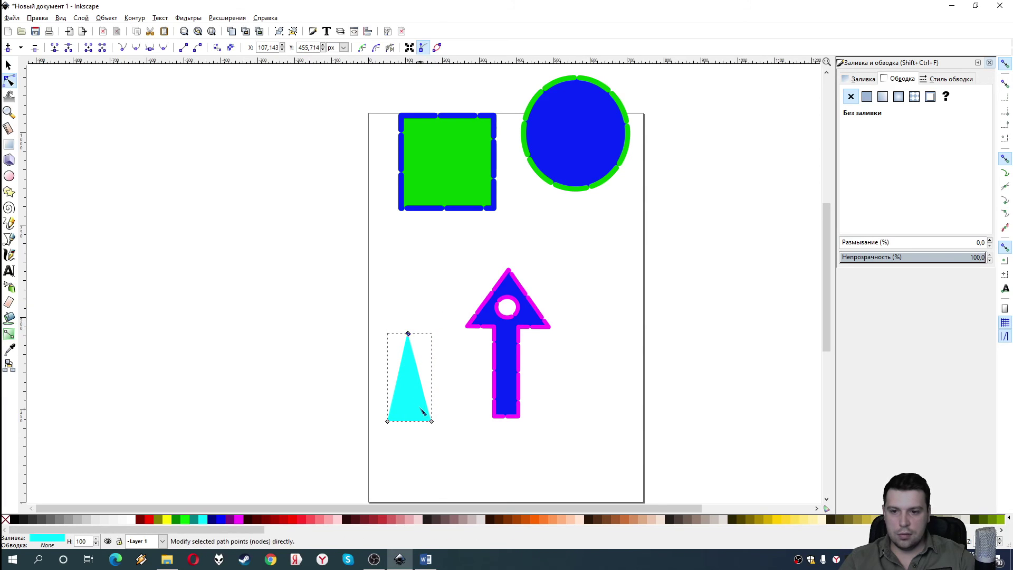
{"action": "left_click_drag", "start_coordinate": [431, 421], "coordinate": [397, 422]}
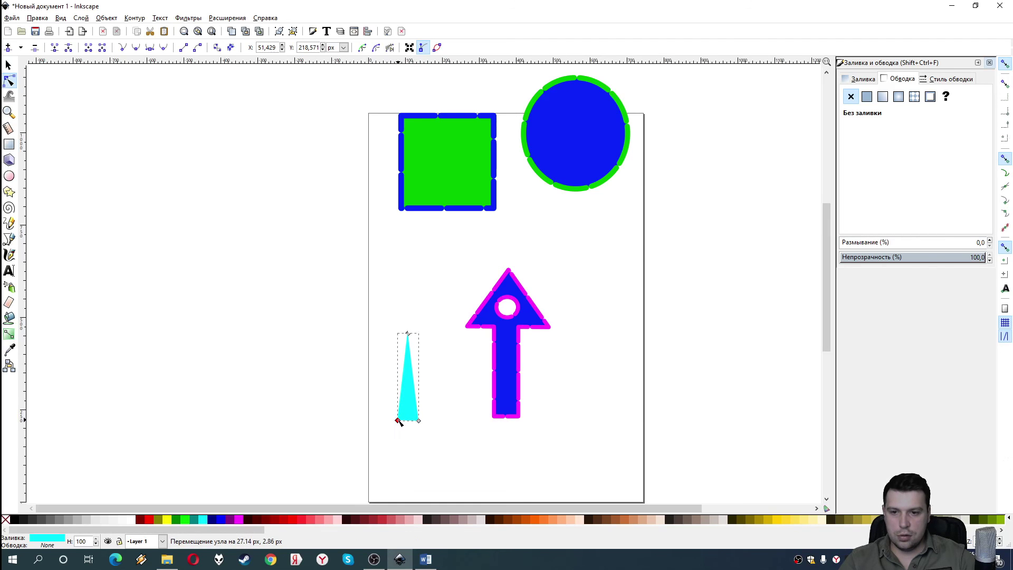
{"action": "left_click_drag", "start_coordinate": [398, 421], "coordinate": [398, 421]}
{"action": "left_click", "coordinate": [8, 64]}
{"action": "left_click", "coordinate": [430, 385]}
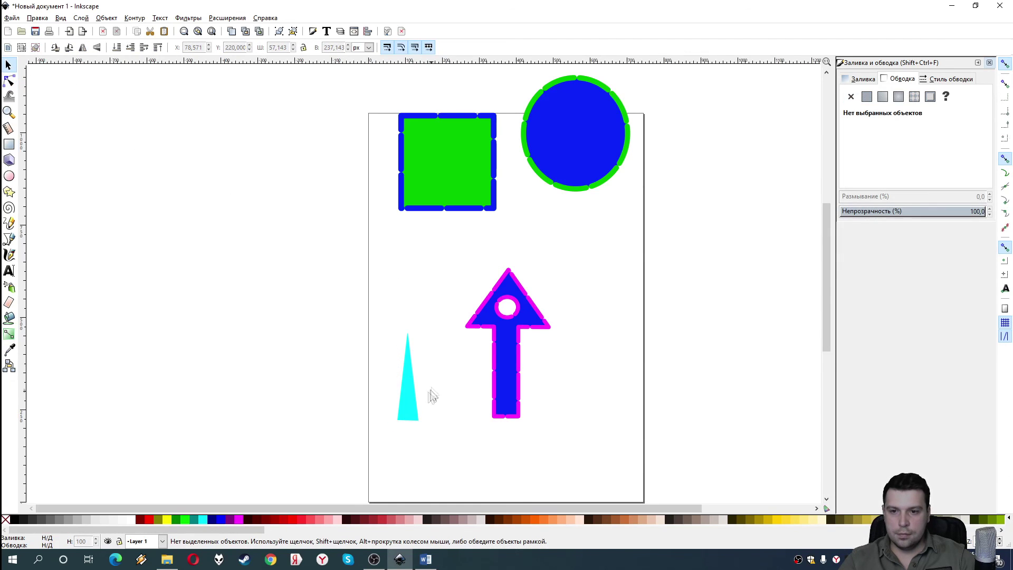
Step: Place the cyan spike over the arrow shaft and subtract it to split the tail
{"action": "mouse_move", "coordinate": [407, 400]}
{"action": "left_mouse_down"}
{"action": "mouse_move", "coordinate": [515, 422]}
{"action": "mouse_move", "coordinate": [509, 406]}
{"action": "left_mouse_up"}
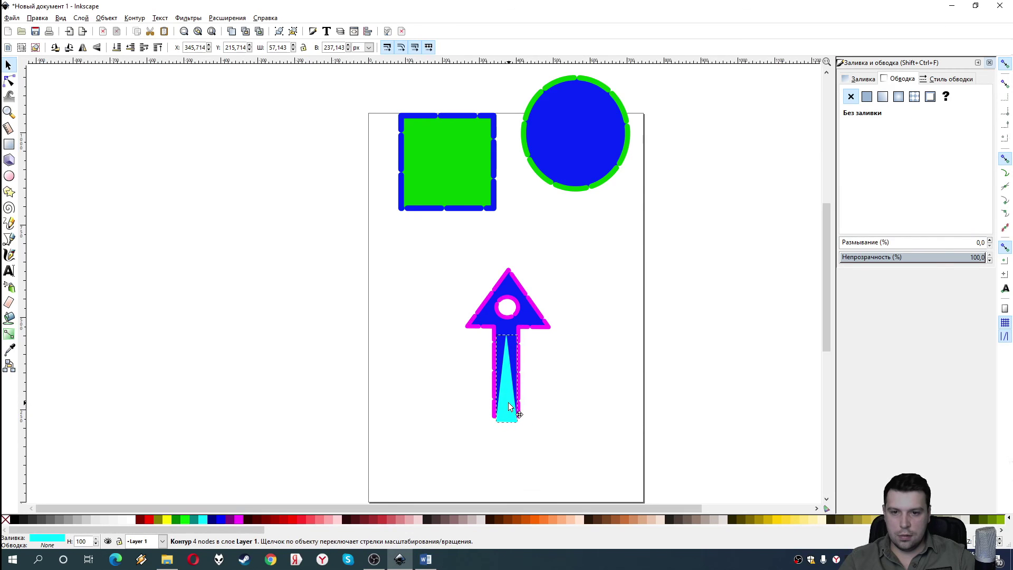
{"action": "left_click", "coordinate": [594, 435]}
{"action": "left_click_drag", "start_coordinate": [445, 252], "coordinate": [604, 454]}
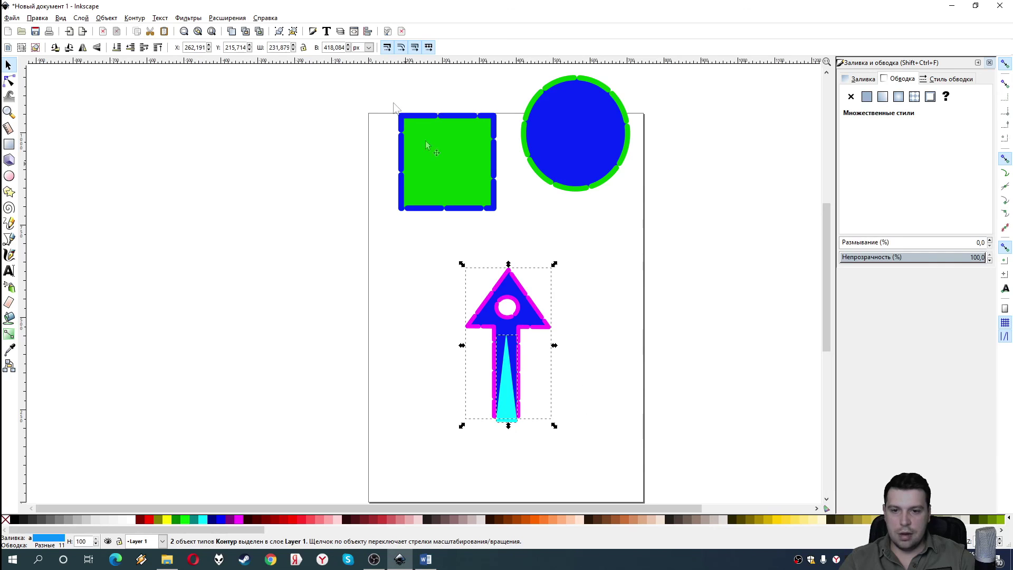
{"action": "left_click", "coordinate": [131, 18]}
{"action": "left_click", "coordinate": [153, 92]}
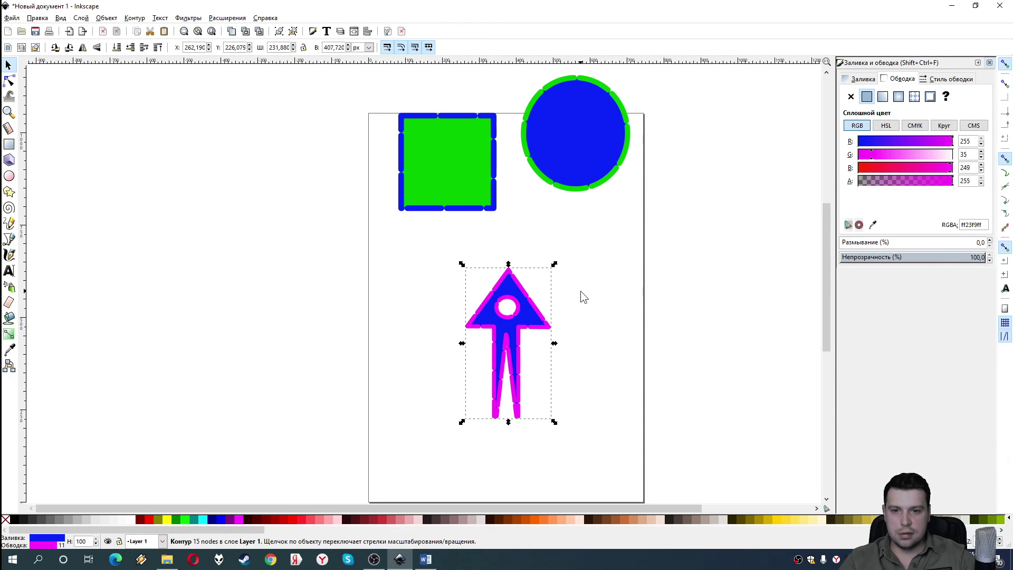
Step: Rotate the split-tail arrow to point diagonally up and to the right
{"action": "left_click", "coordinate": [580, 297]}
{"action": "left_click_drag", "start_coordinate": [532, 320], "coordinate": [526, 323]}
{"action": "left_click", "coordinate": [526, 323]}
{"action": "left_click_drag", "start_coordinate": [549, 266], "coordinate": [574, 362]}
{"action": "left_click", "coordinate": [434, 504]}
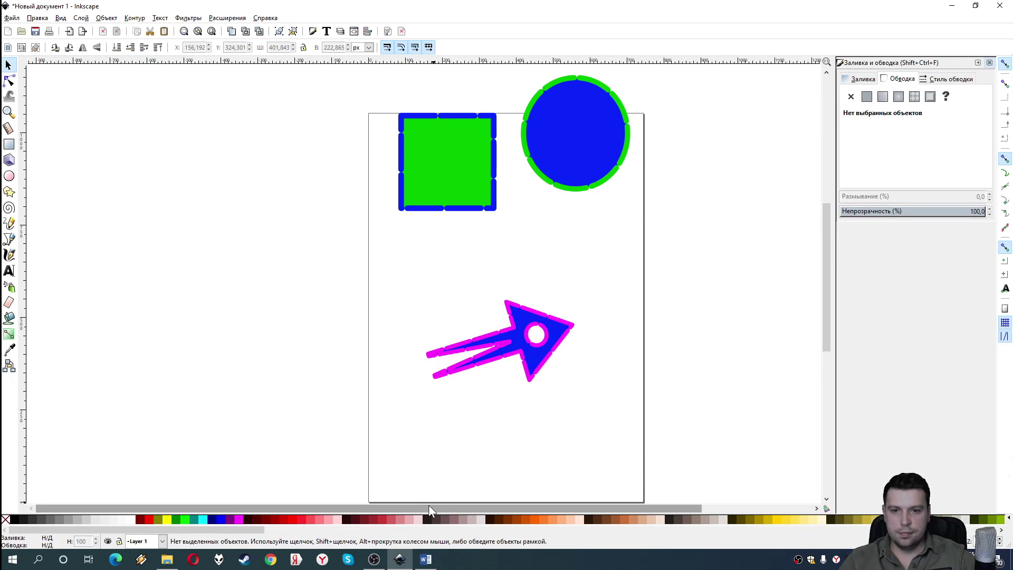